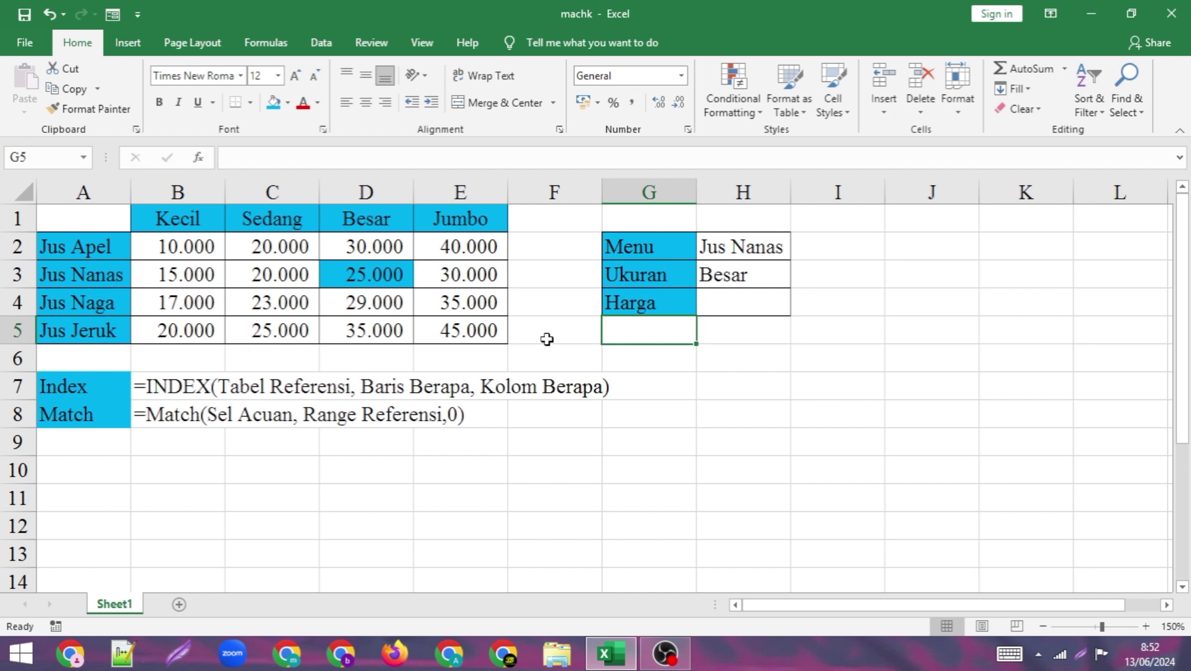
Enter =INDEX(B2:E5;2;3) in H4 so Harga shows 25.000 for Jus Nanas Besar
left_click(737, 305)
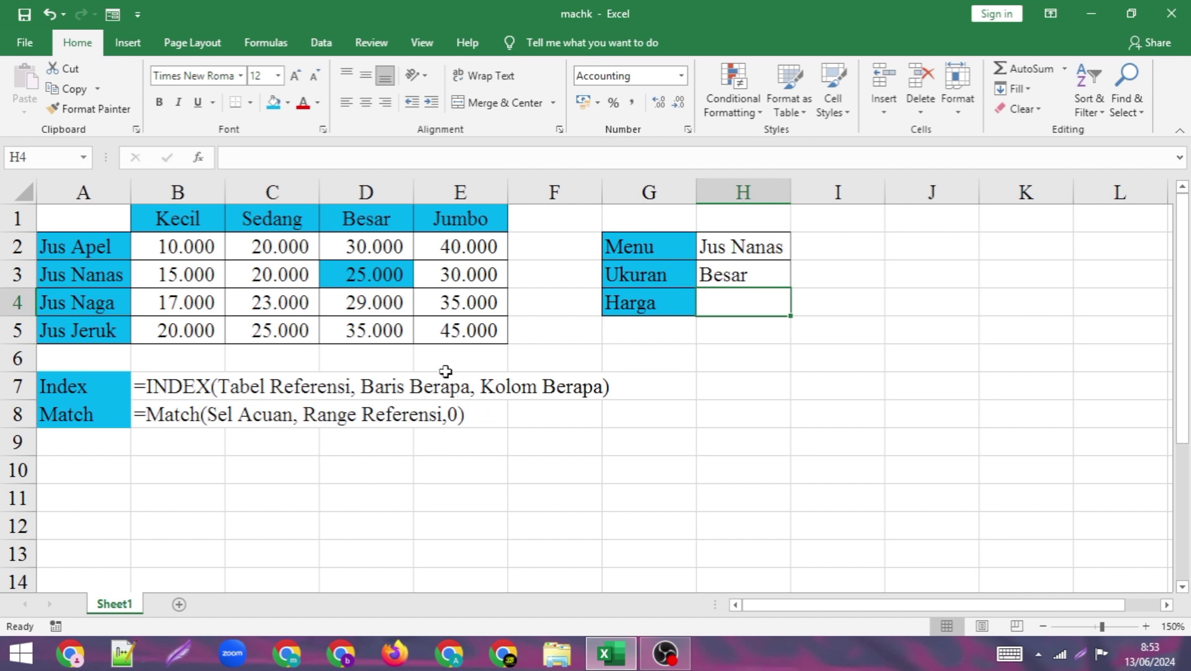
double_click(751, 307)
type("=")
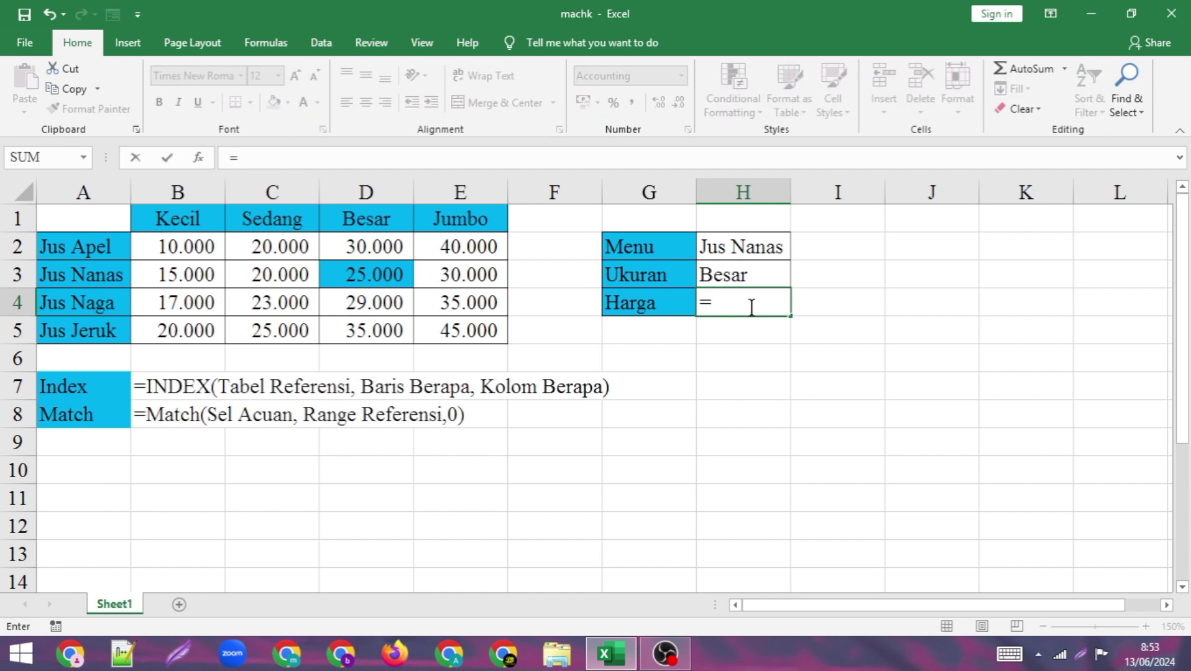
type("i")
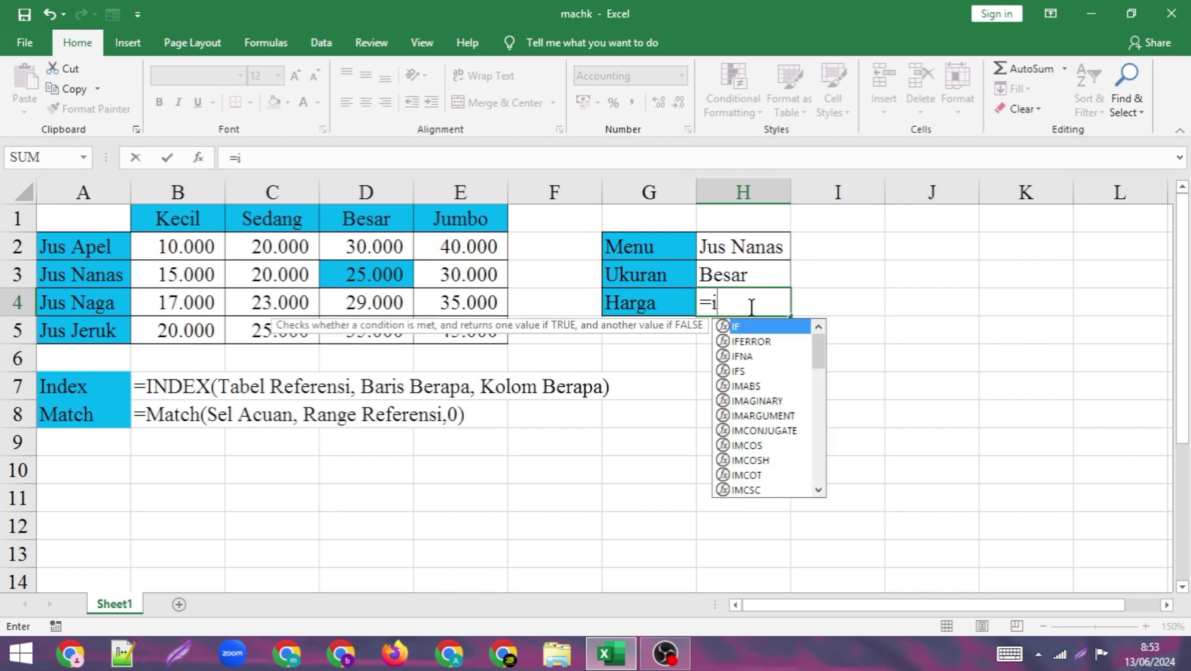
type("ndex")
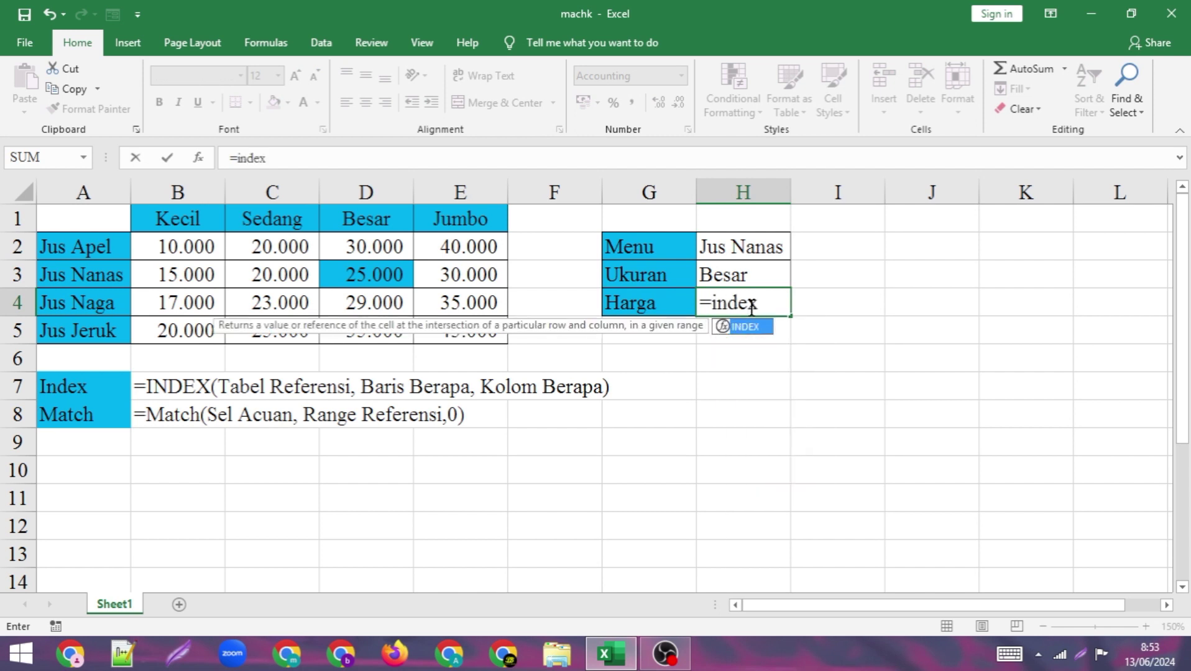
type("(")
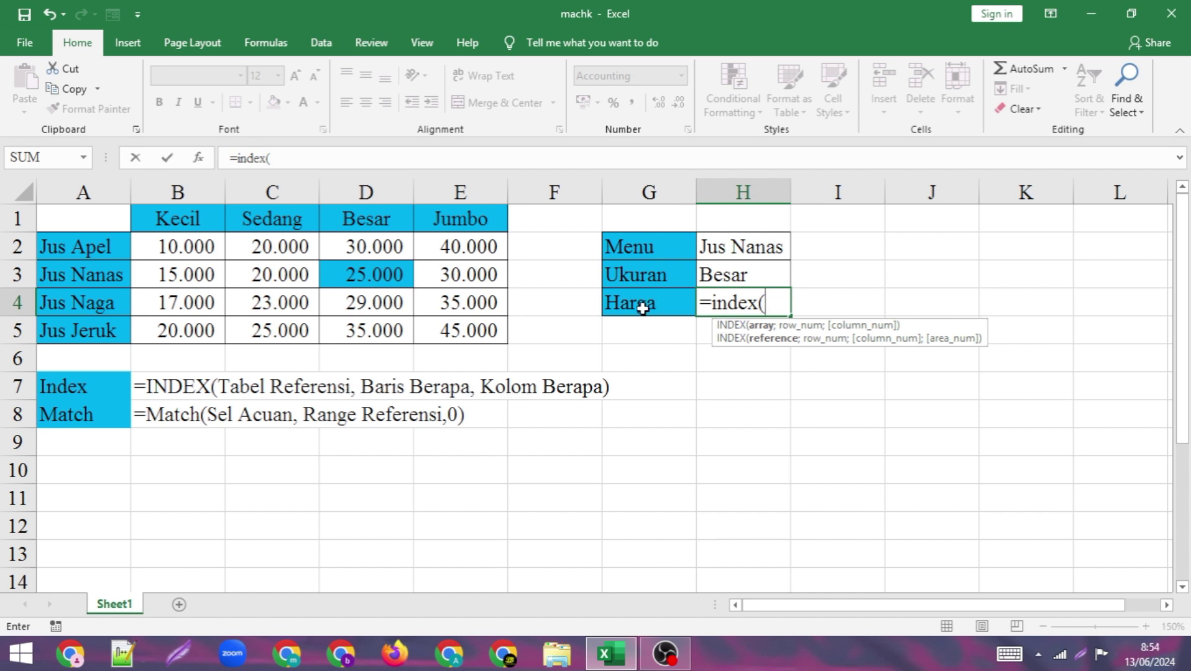
left_click_drag(194, 241, 468, 327)
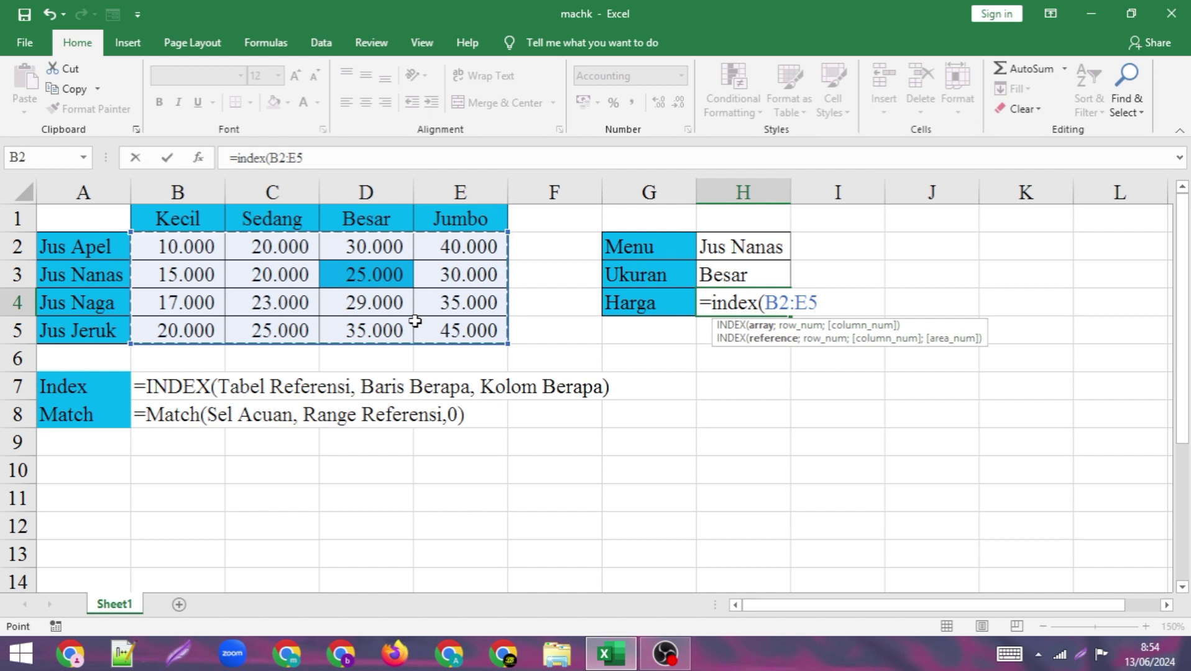
type(";")
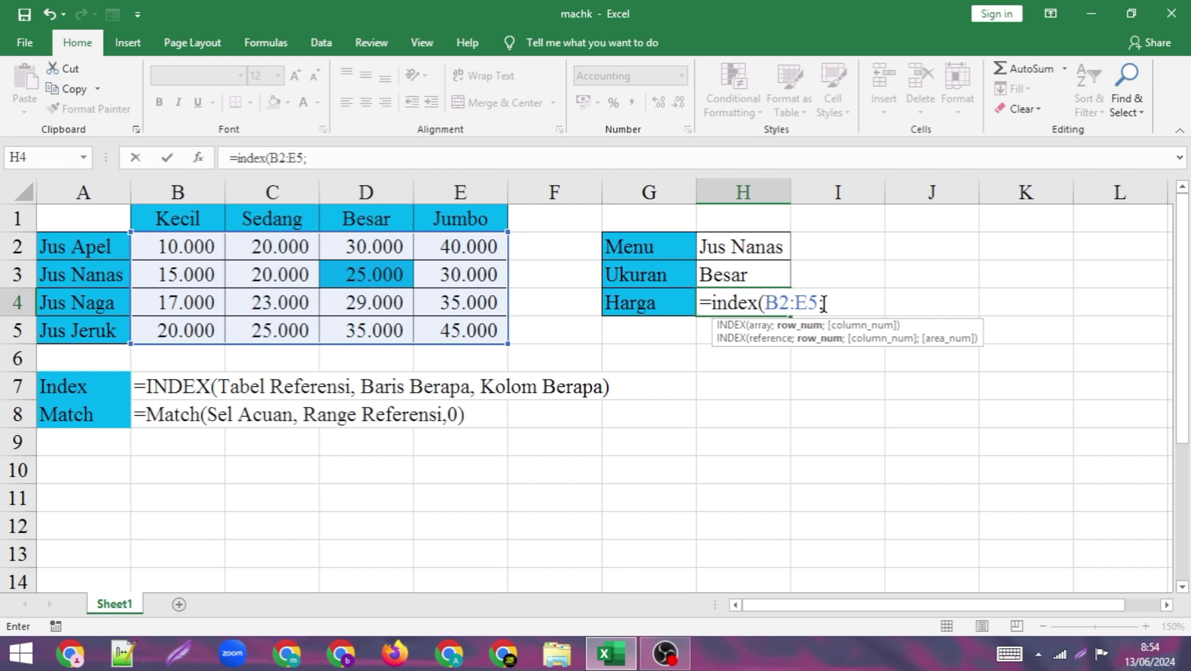
type("2")
type(";")
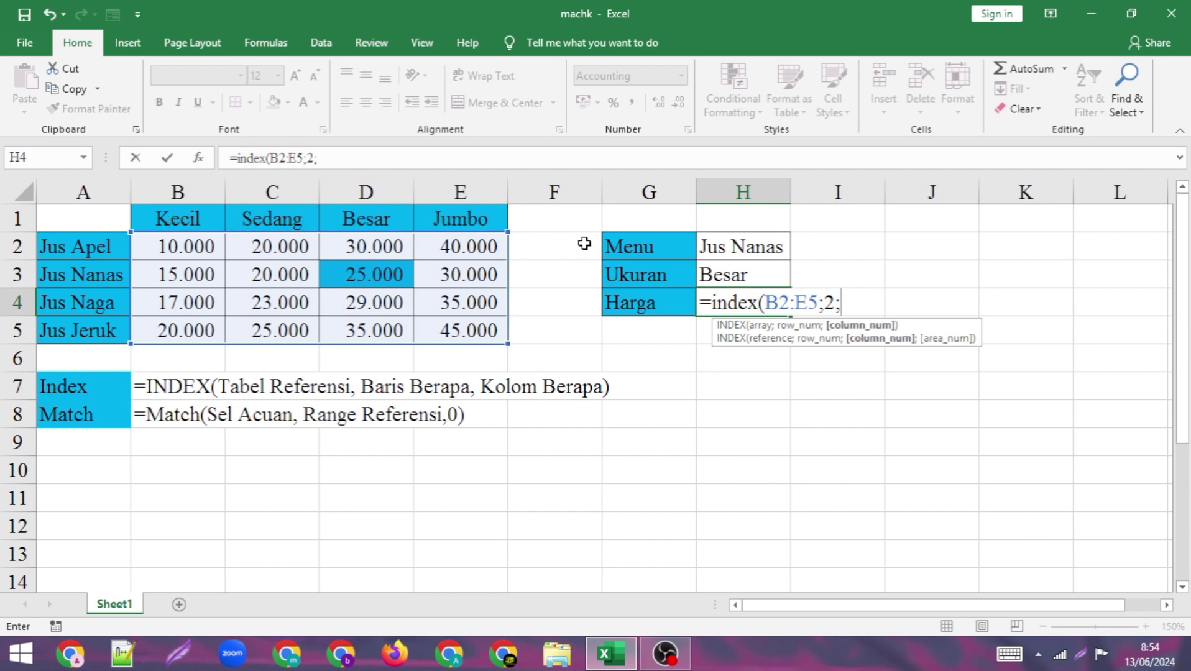
type("3")
type(")")
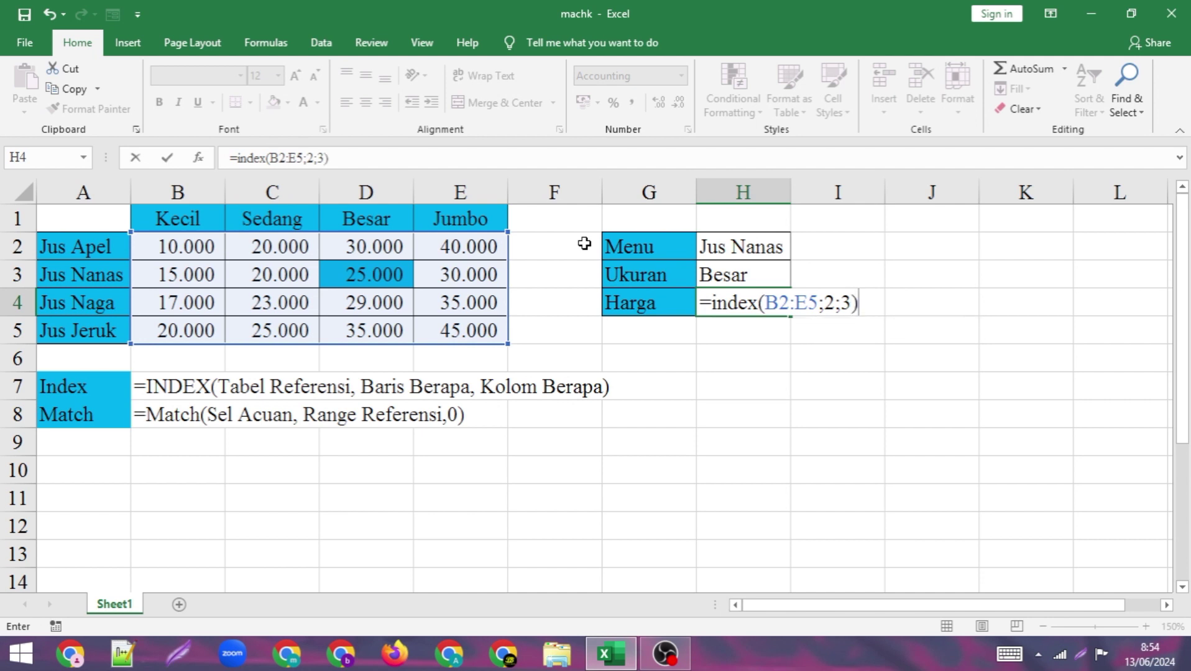
key("Return")
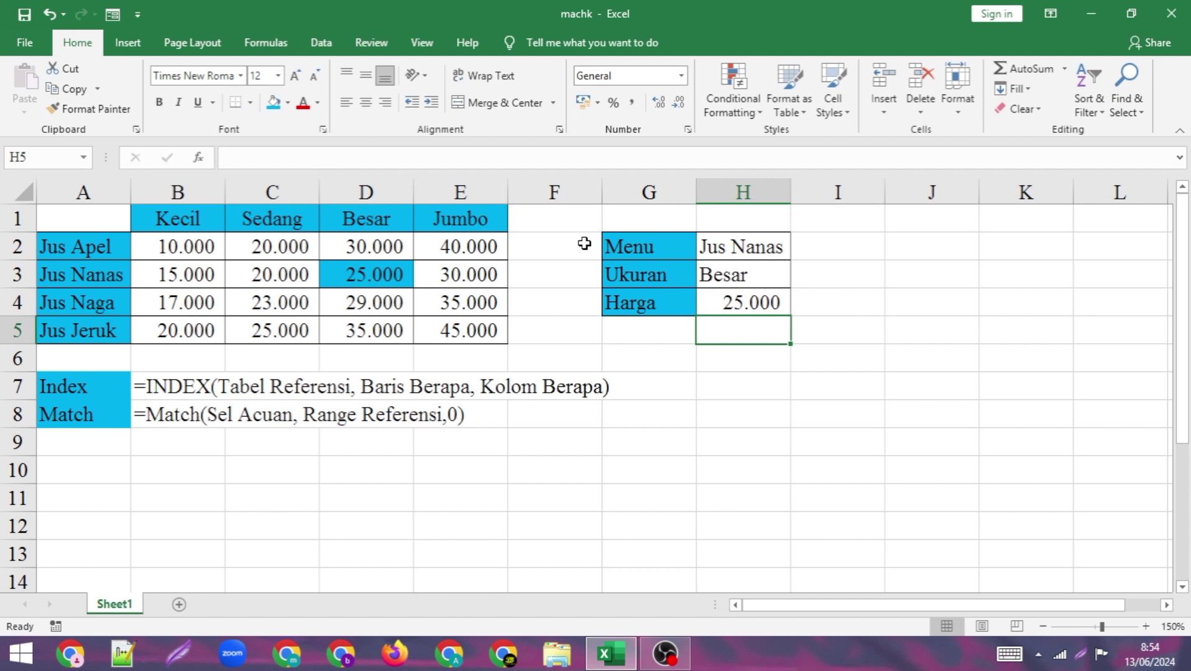
Switch Menu through Jus Apel, Jus Jeruk and Jus Naga, restore Jus Nanas, then edit H4
left_click(755, 246)
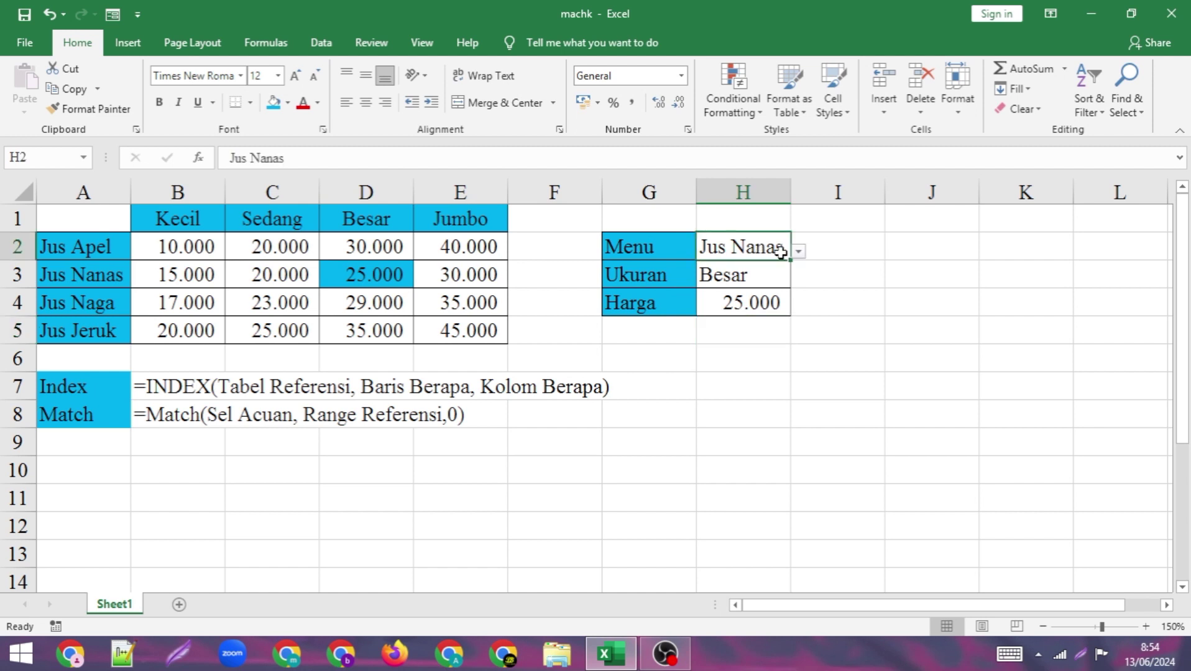
left_click(798, 251)
left_click(734, 270)
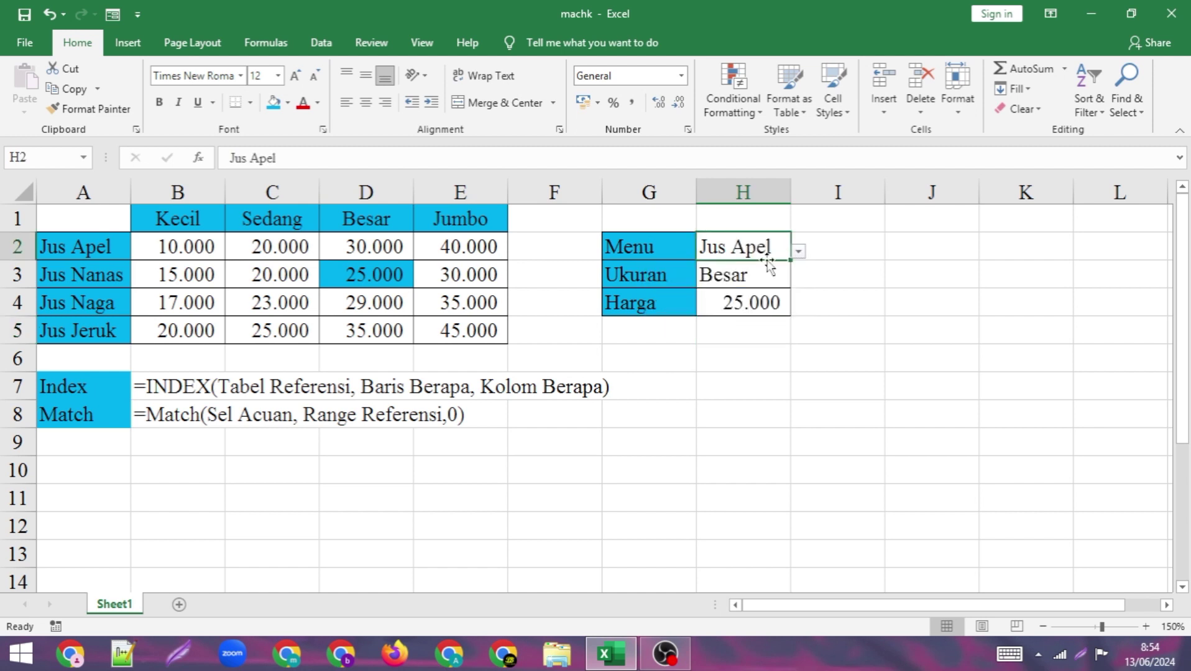
left_click(798, 252)
left_click(732, 321)
left_click(798, 251)
left_click(743, 306)
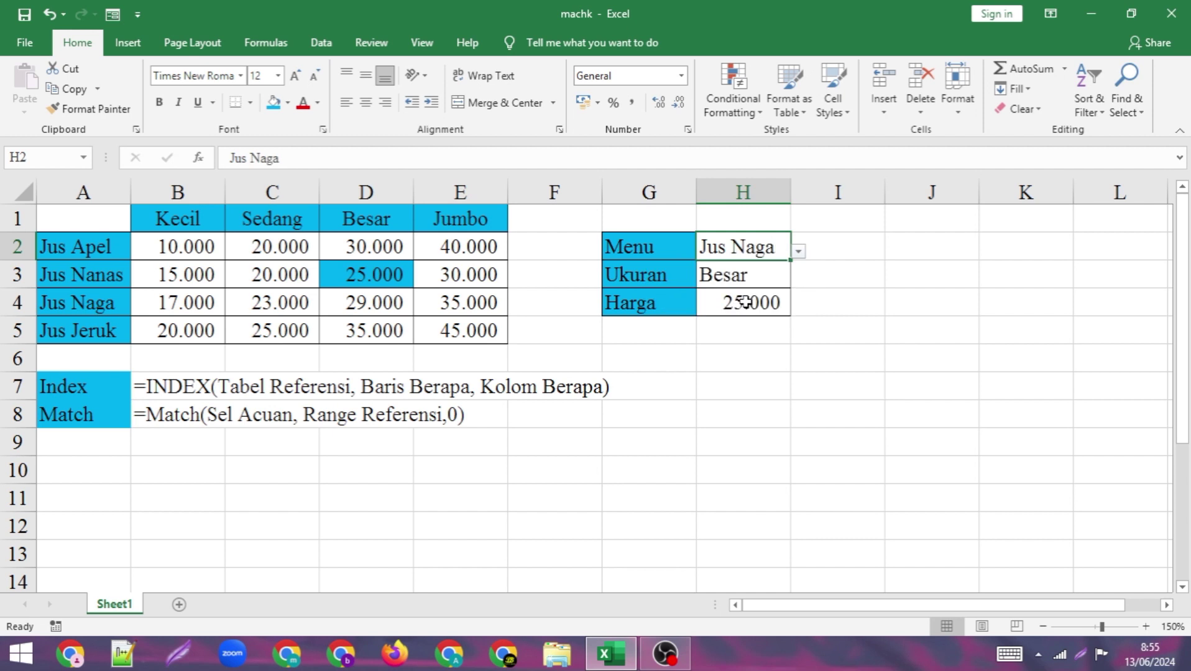
left_click(798, 251)
left_click(749, 286)
double_click(756, 305)
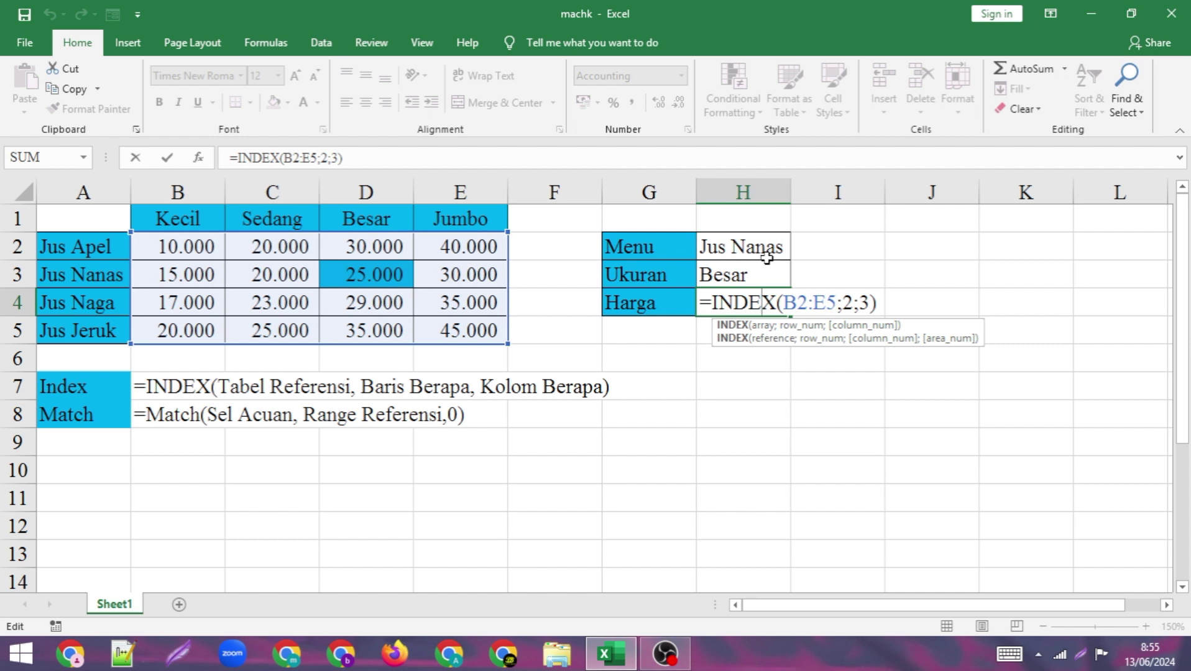
Swap row 2 for MATCH(H2;A2:A5;0), giving =INDEX(B2:E5;MATCH(H2;A2:A5;0);3)
left_click(854, 303)
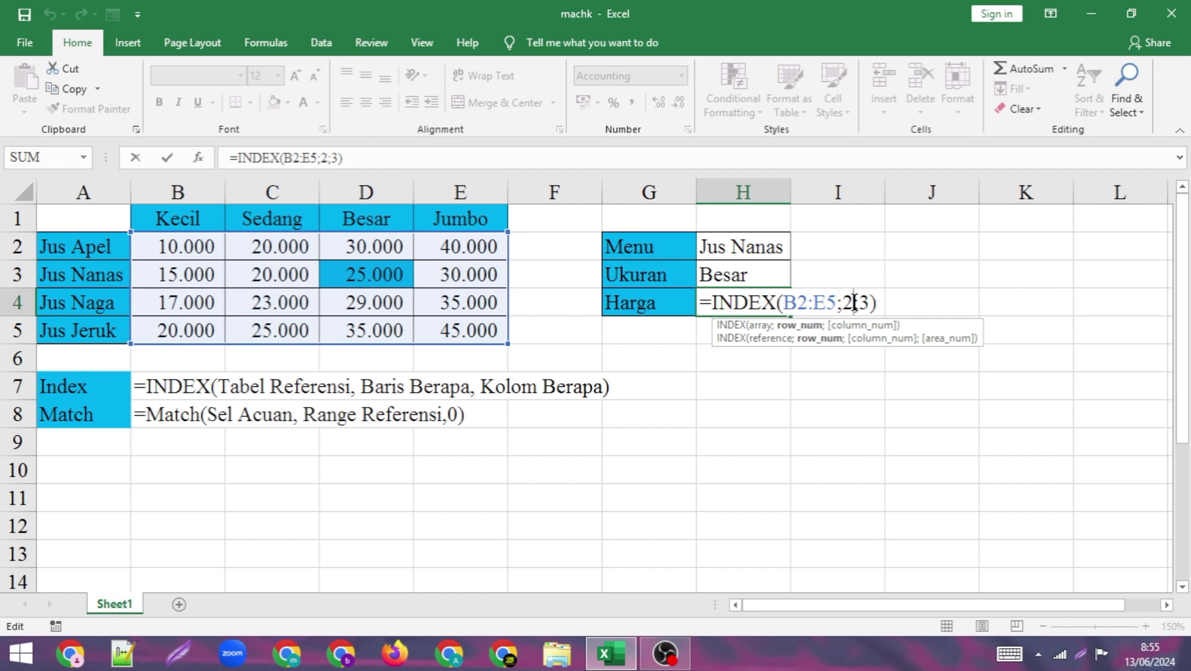
key("BackSpace")
type("mat")
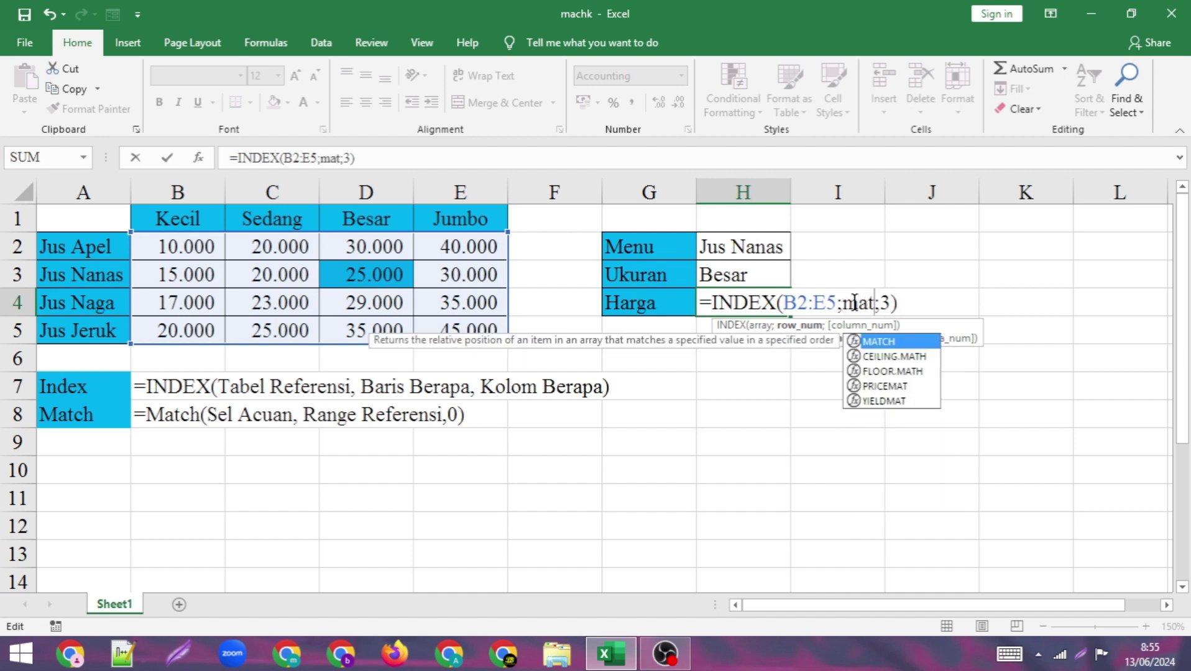
type("ch")
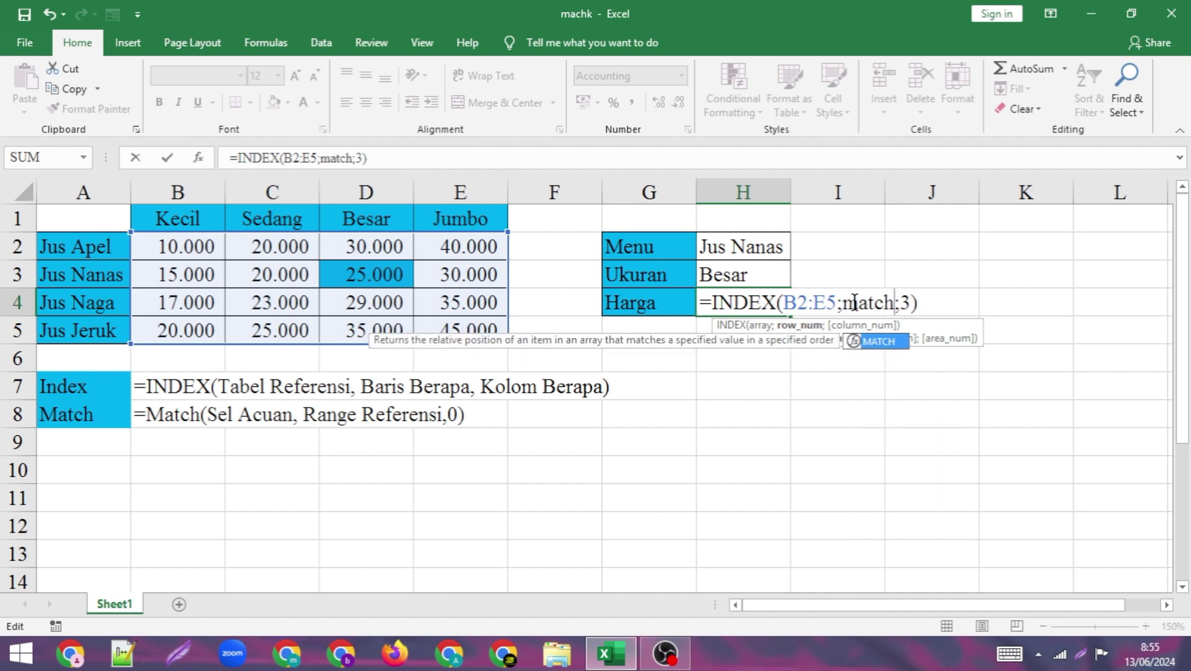
type("(")
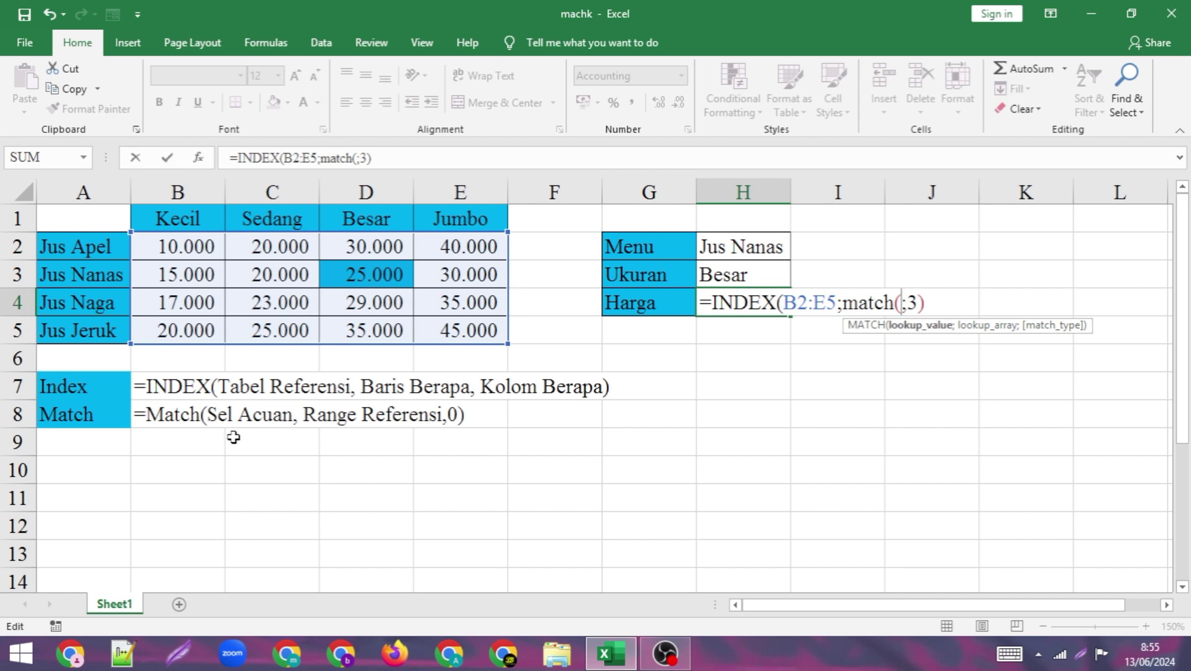
left_click(761, 248)
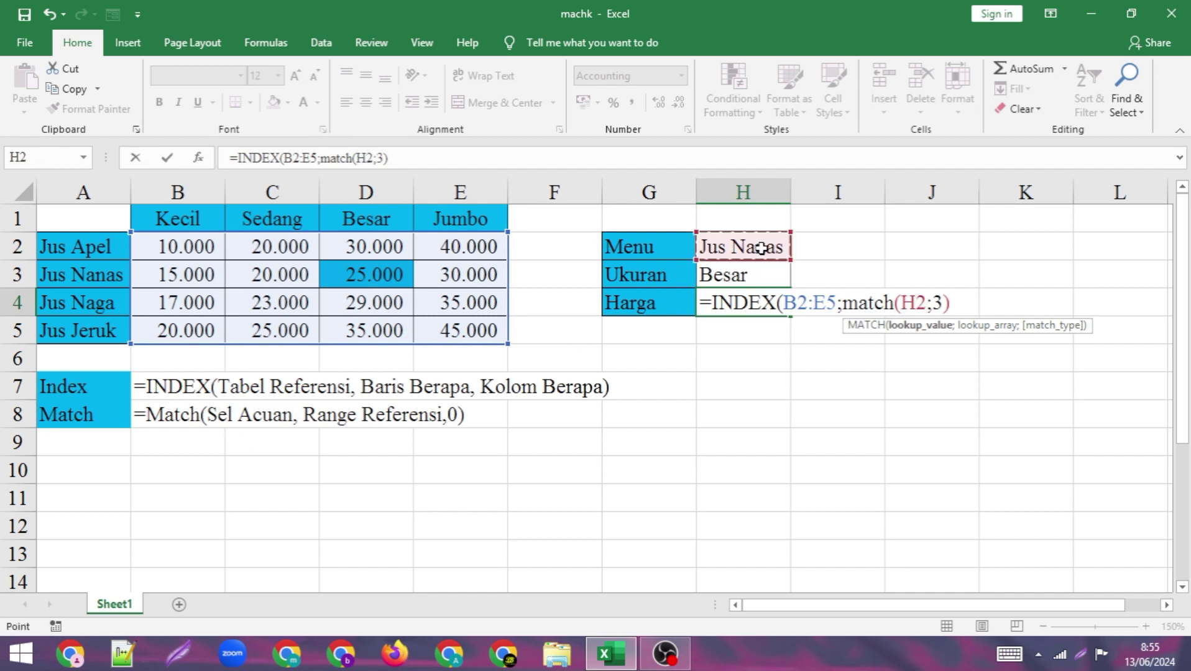
type(";")
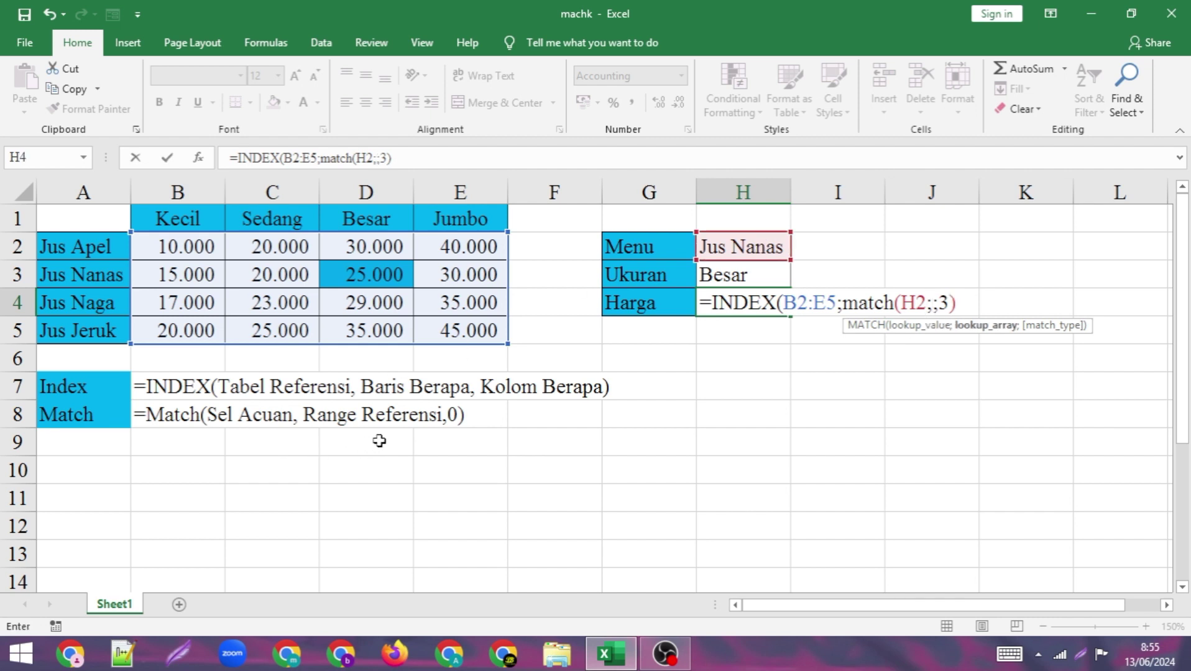
left_click(85, 255)
left_click_drag(85, 255, 69, 330)
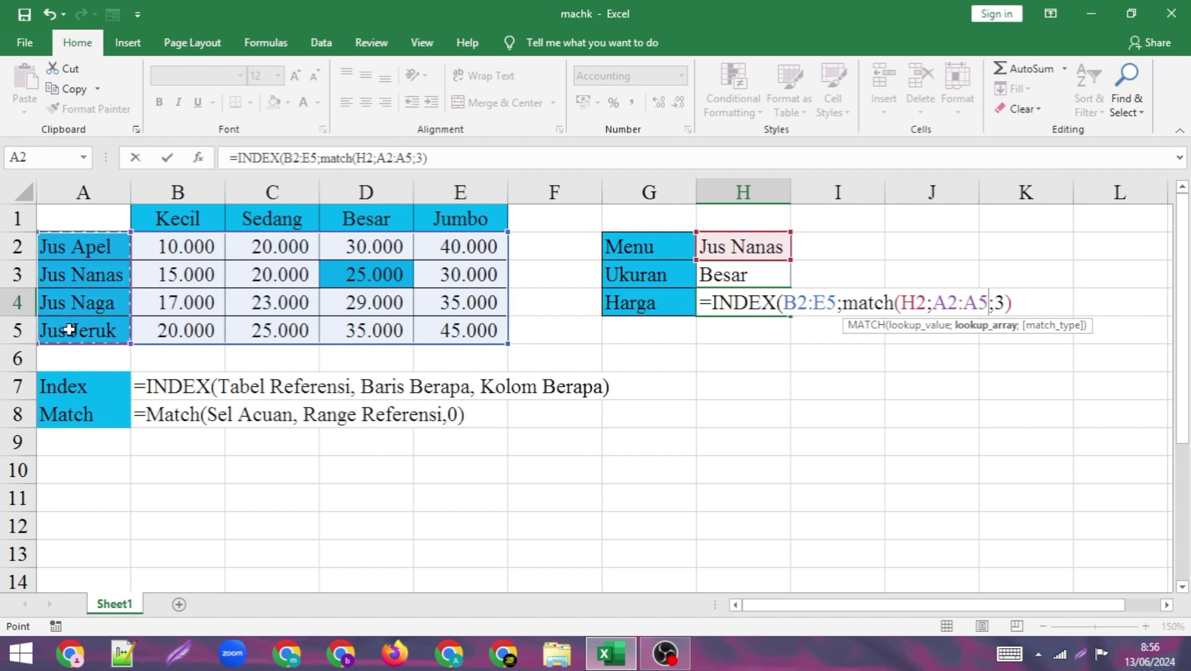
type(";")
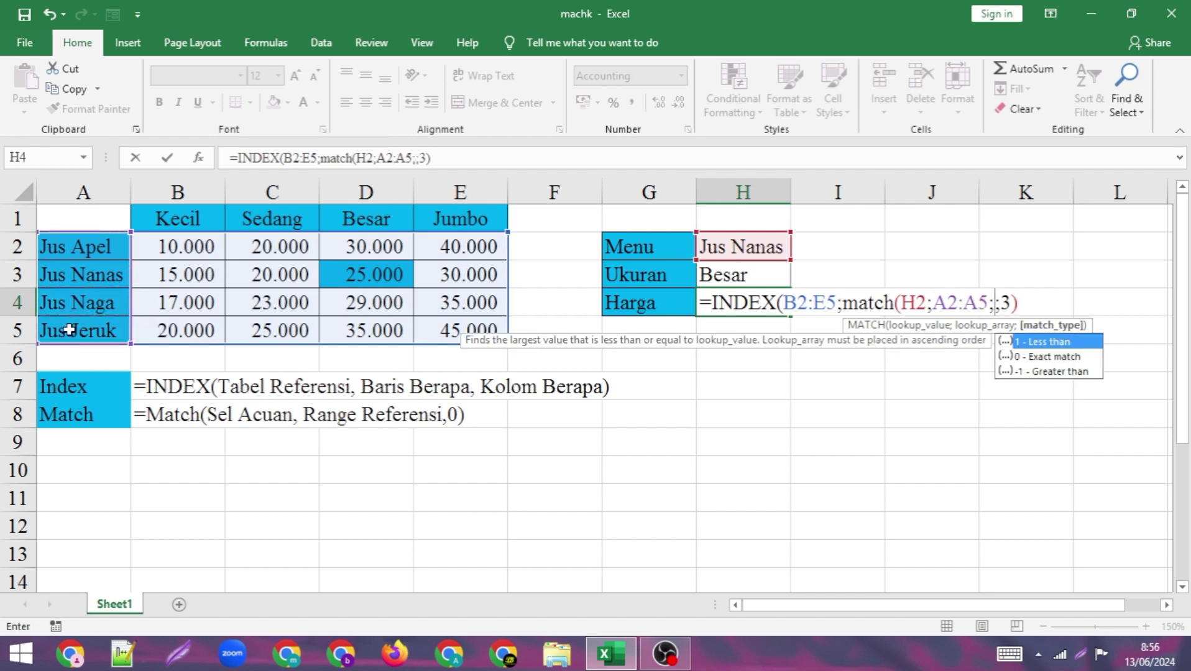
type("0")
type(")")
key("Return")
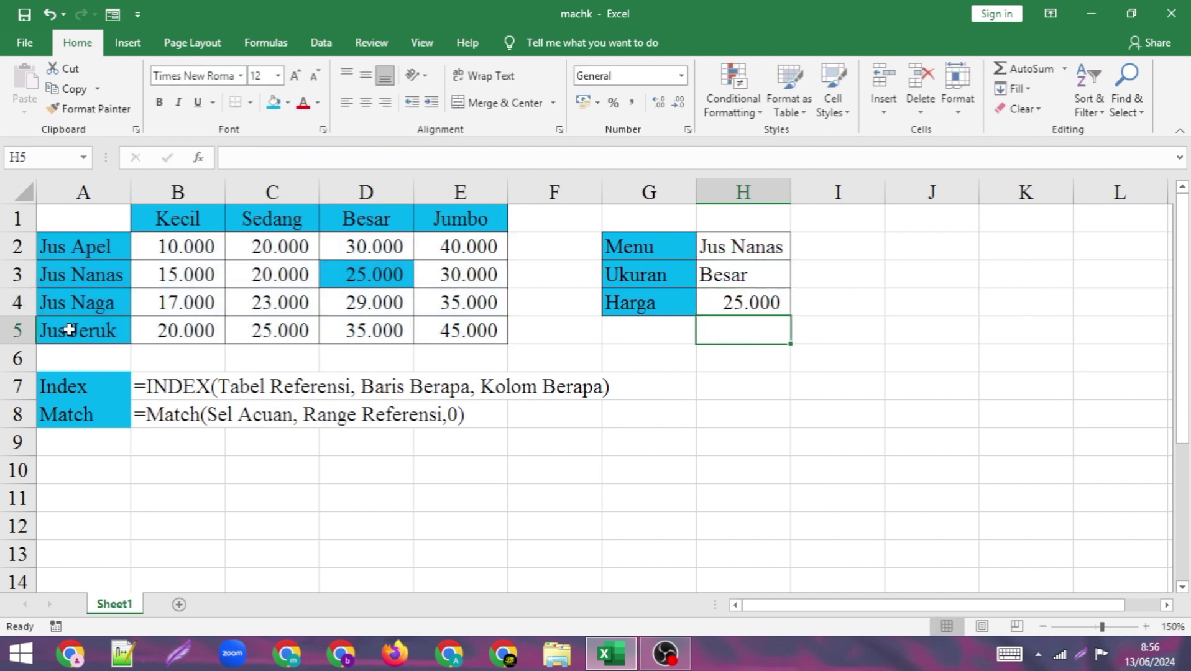
Try Jus Apel, Jus Jeruk and Jus Naga in the Menu dropdown to check Harga
left_click(771, 246)
left_click(798, 251)
left_click(772, 270)
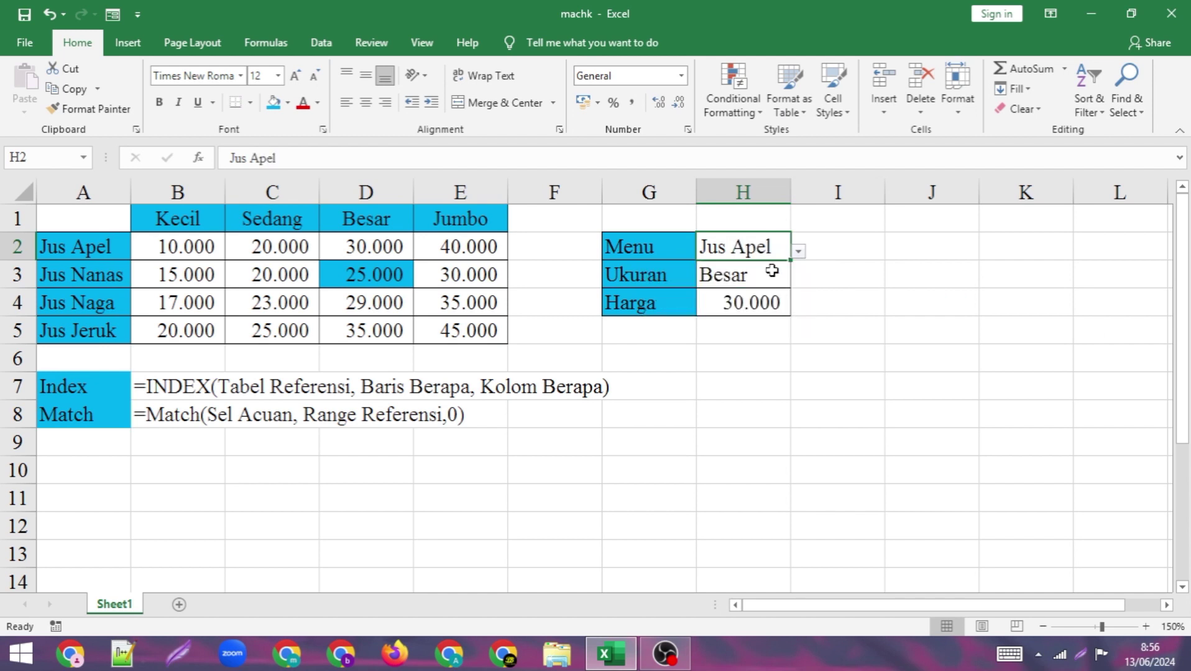
left_click(800, 252)
left_click(755, 321)
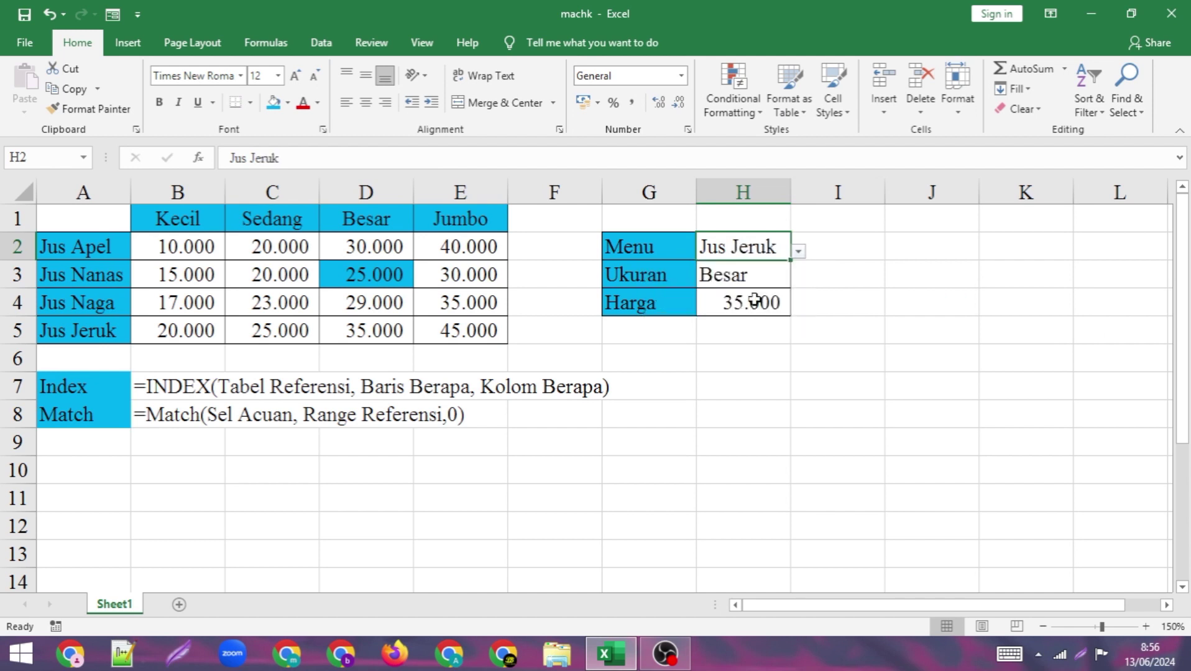
left_click(798, 251)
left_click(739, 305)
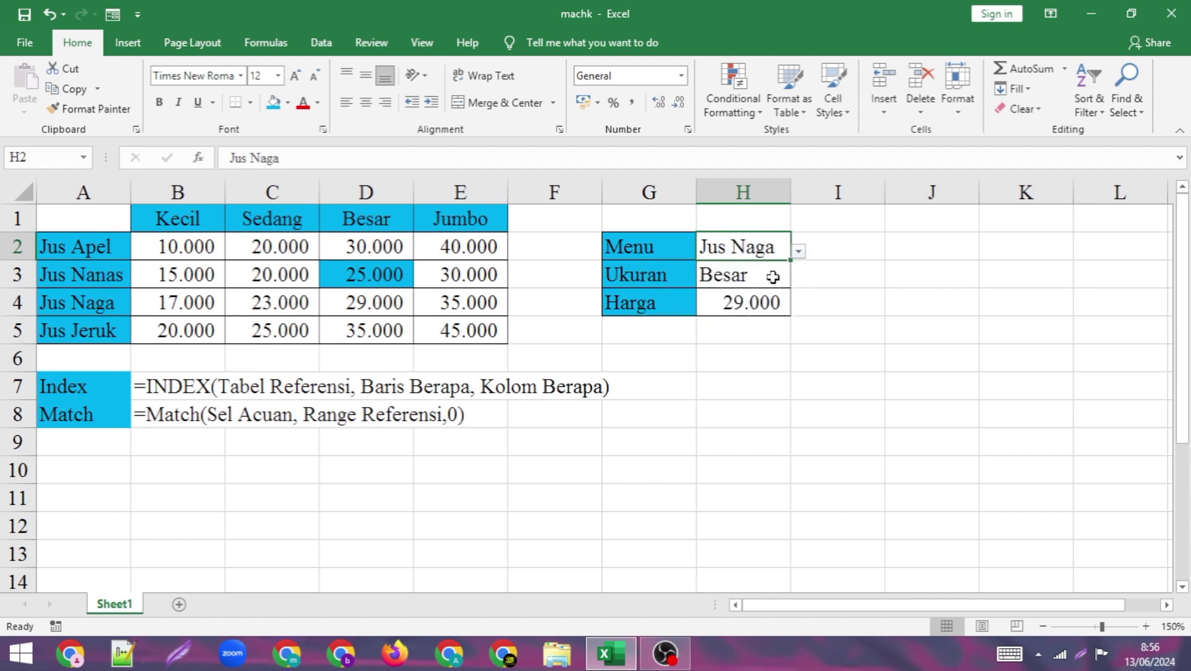
Inspect H4's formula, then set the Menu to Jus Apel
double_click(744, 303)
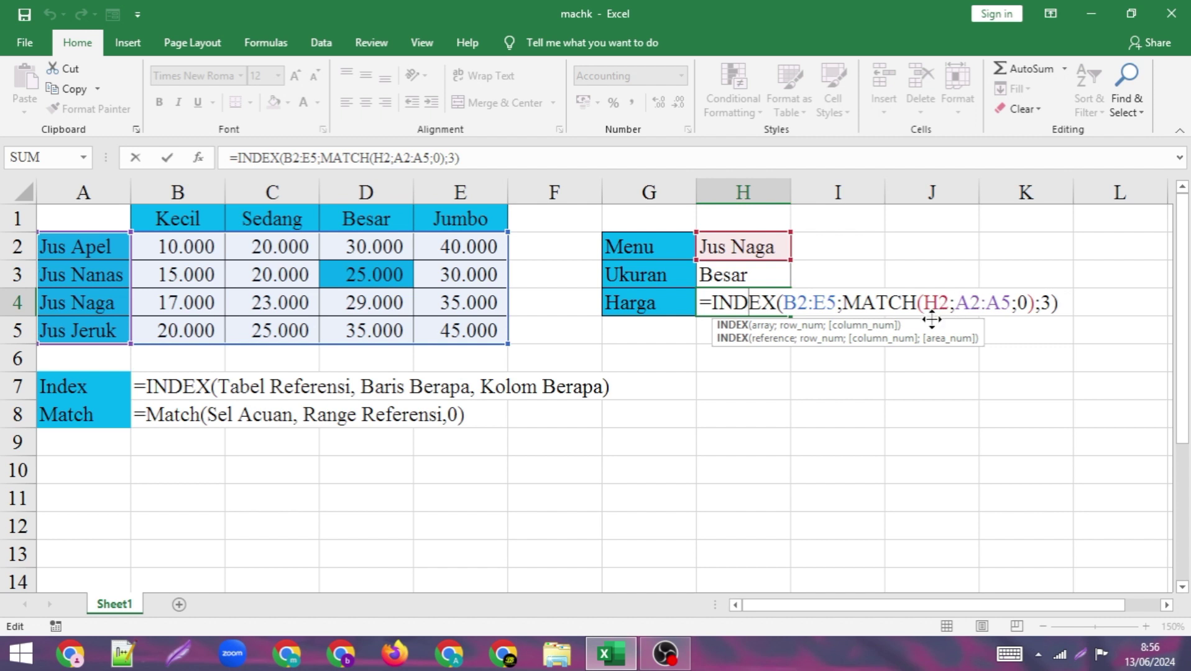
left_click(764, 247)
left_click(797, 251)
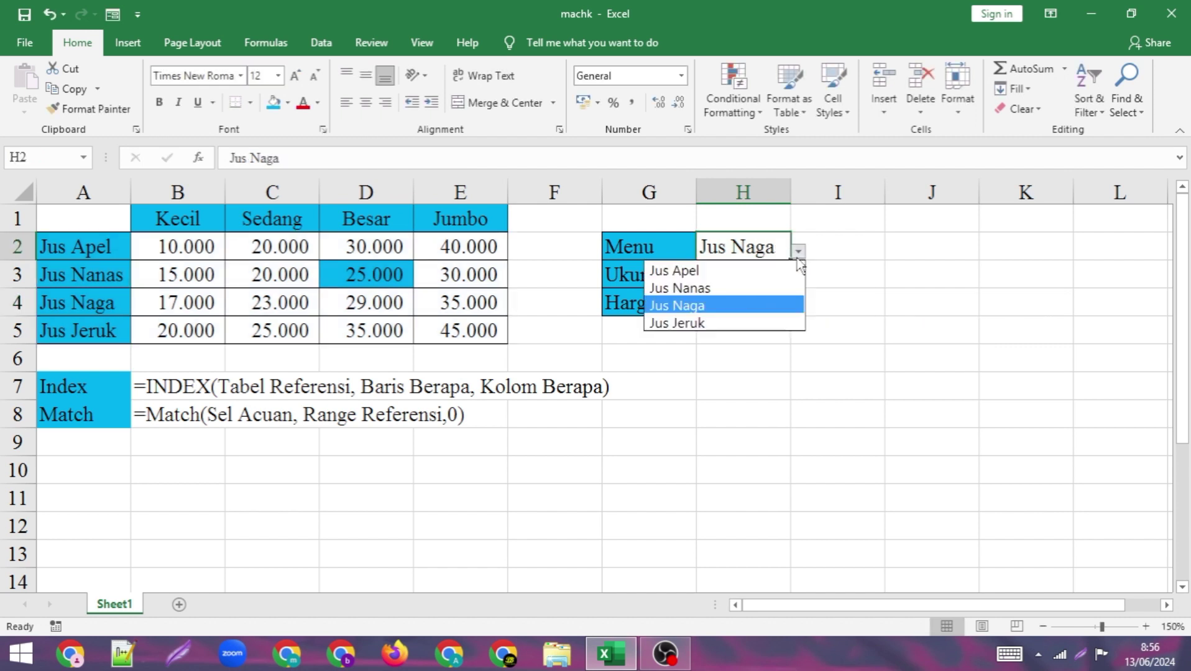
left_click(759, 306)
left_click(800, 251)
left_click(761, 305)
left_click(775, 278)
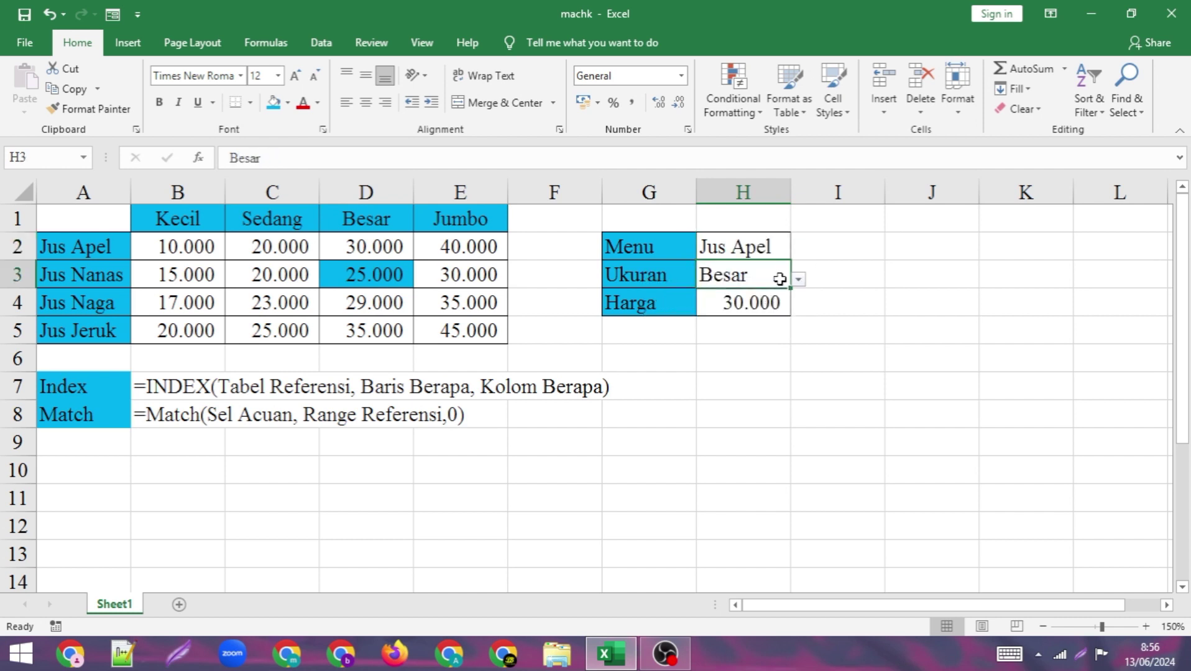
Cycle Ukuran through Kecil, Jumbo, Sedang and Besar, then reopen H4's formula
left_click(797, 281)
left_click(749, 299)
left_click(798, 280)
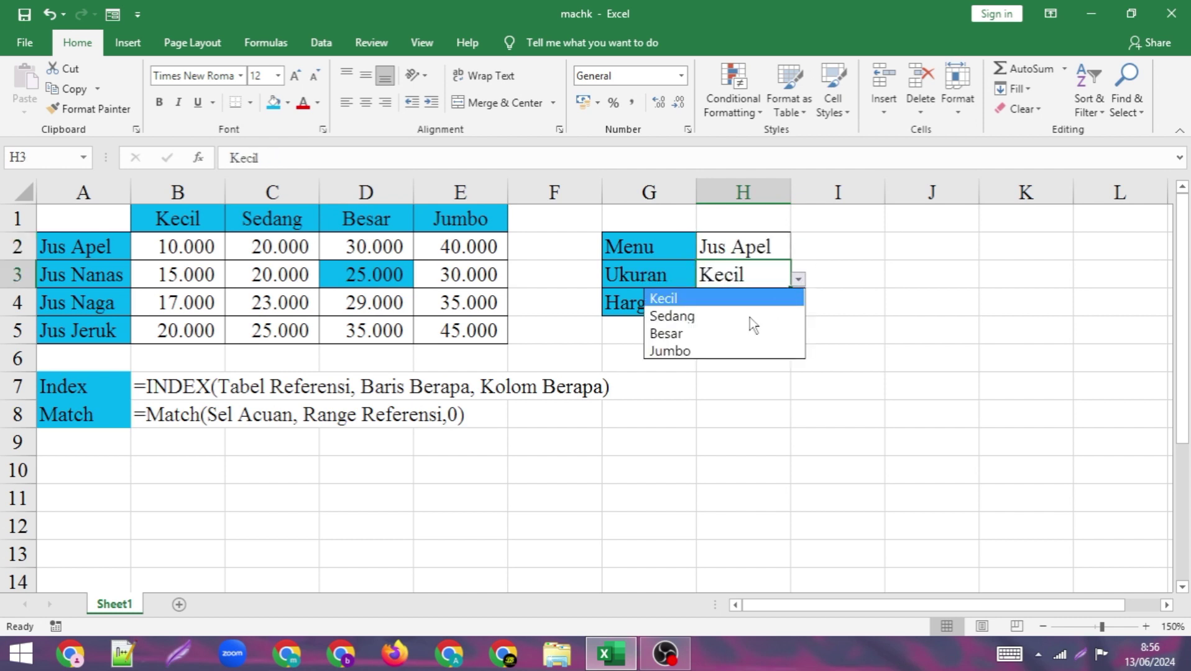
left_click(735, 351)
left_click(798, 280)
left_click(754, 318)
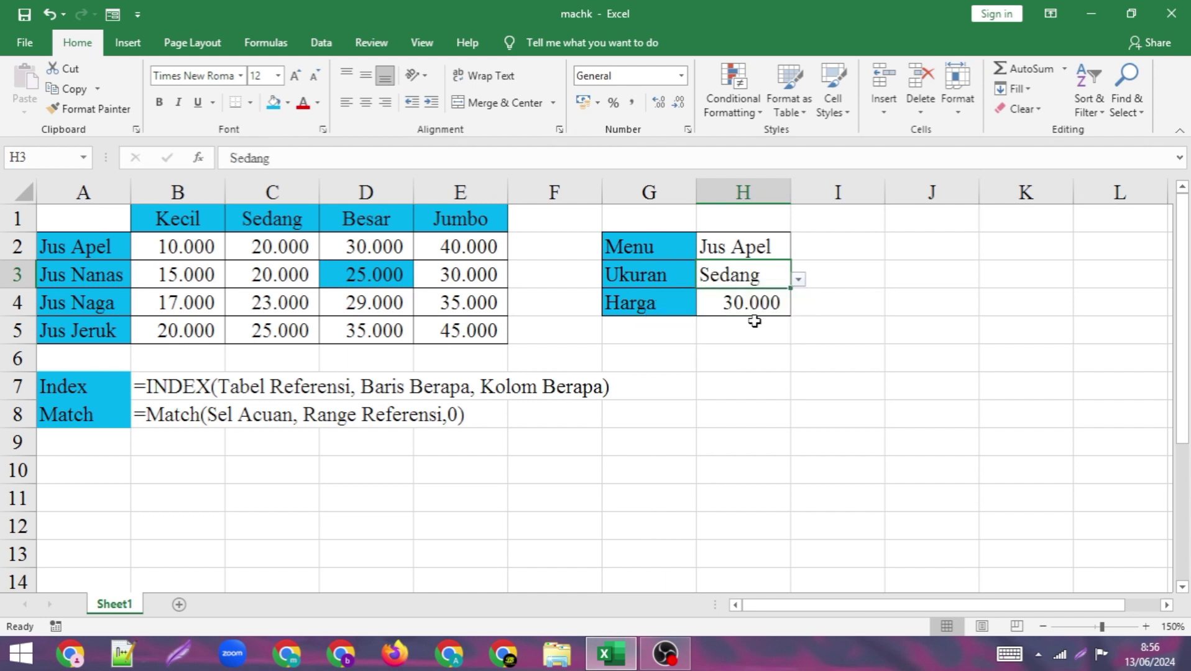
left_click(798, 280)
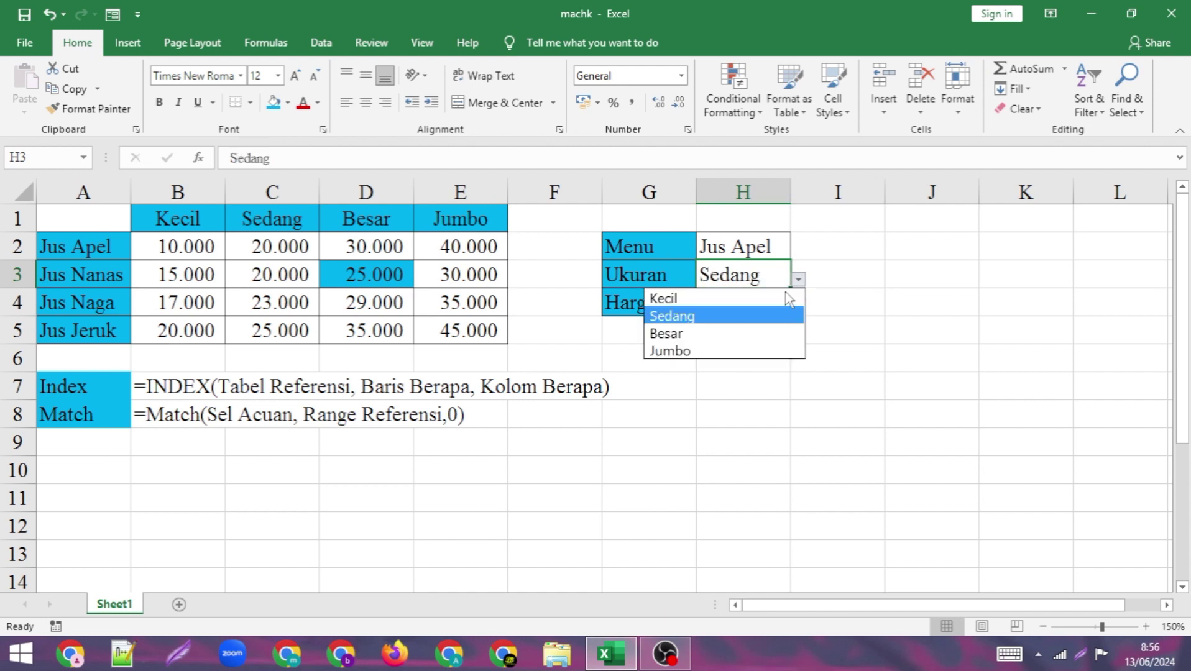
left_click(733, 331)
left_click(747, 303)
double_click(748, 304)
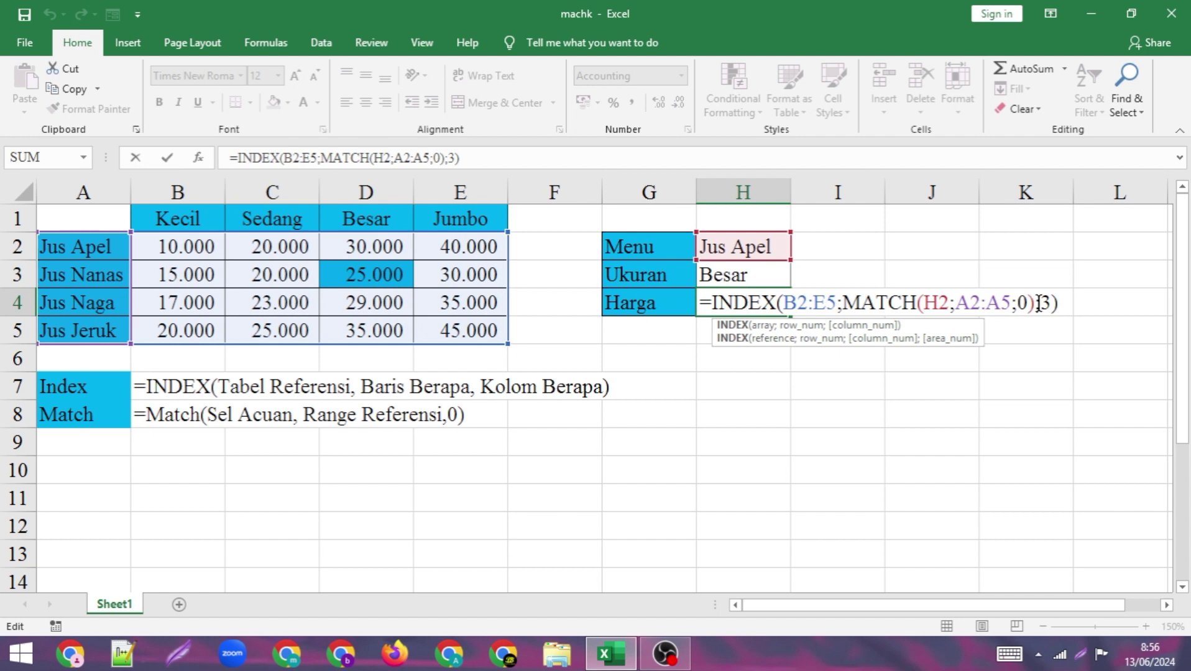
Swap column 3 for MATCH(H3;B1:E1;0), so Harga returns 30.000 for Jus Apel Besar
left_click(1046, 304)
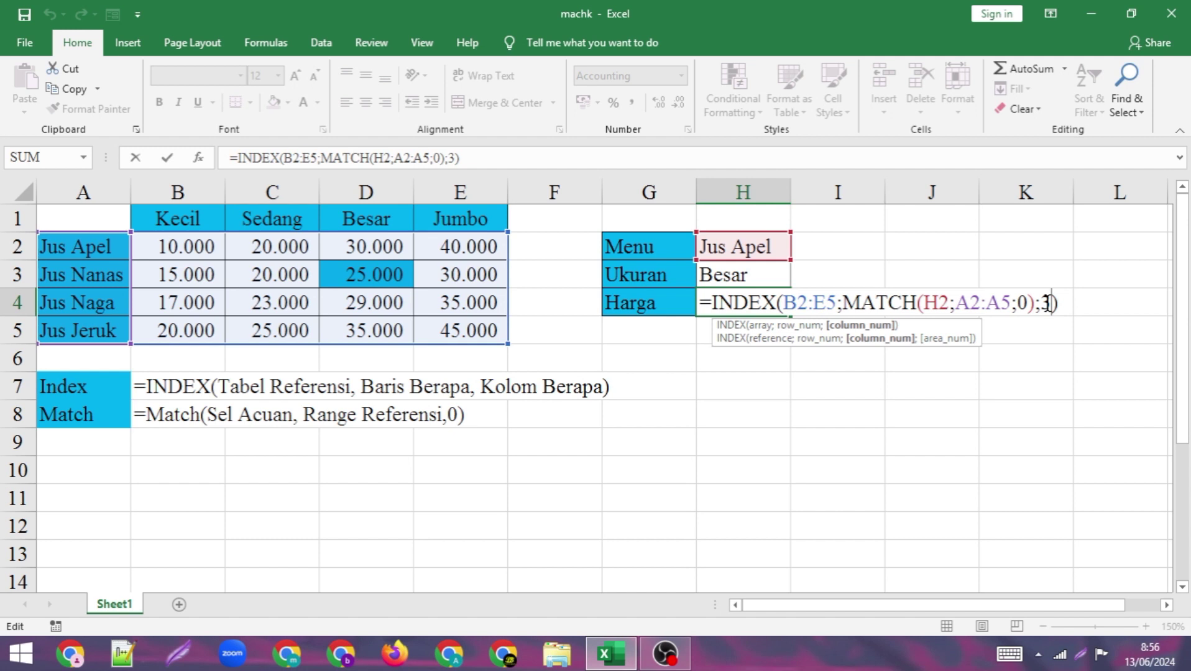
key("BackSpace")
type("m")
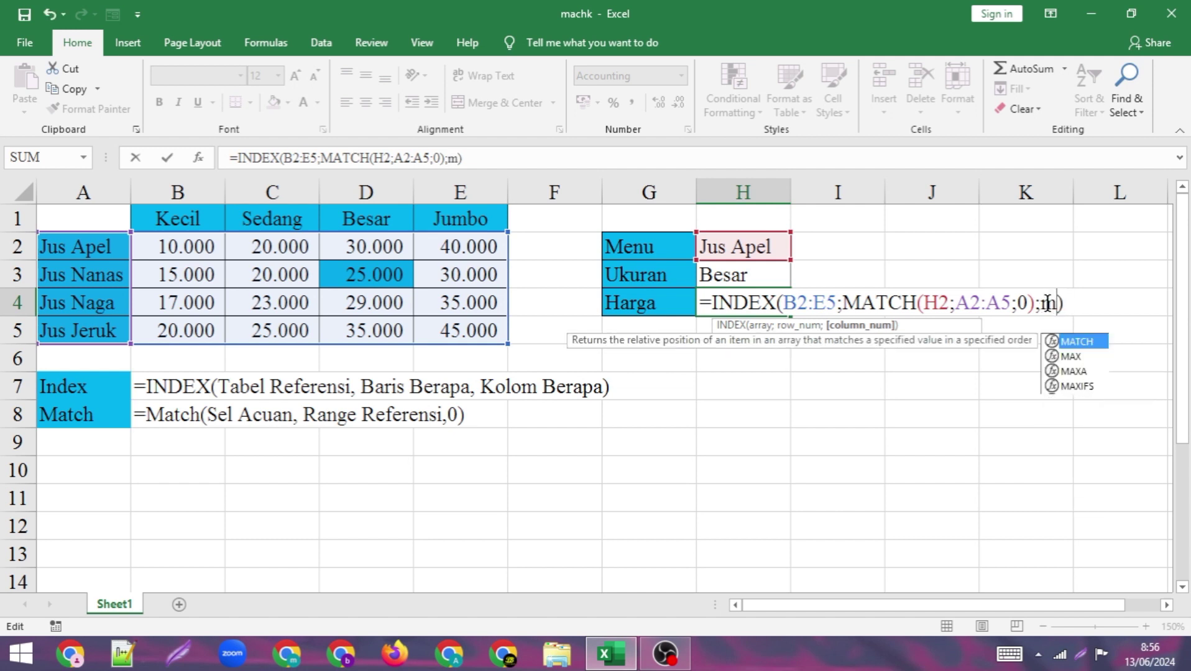
type("atch")
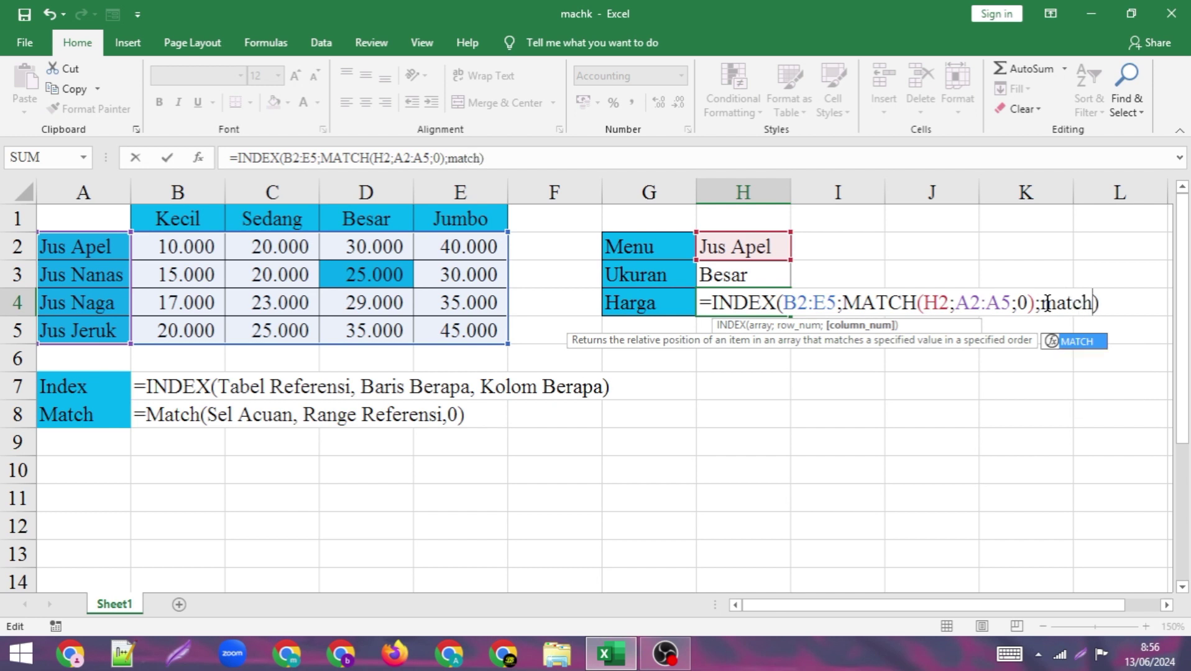
type("(")
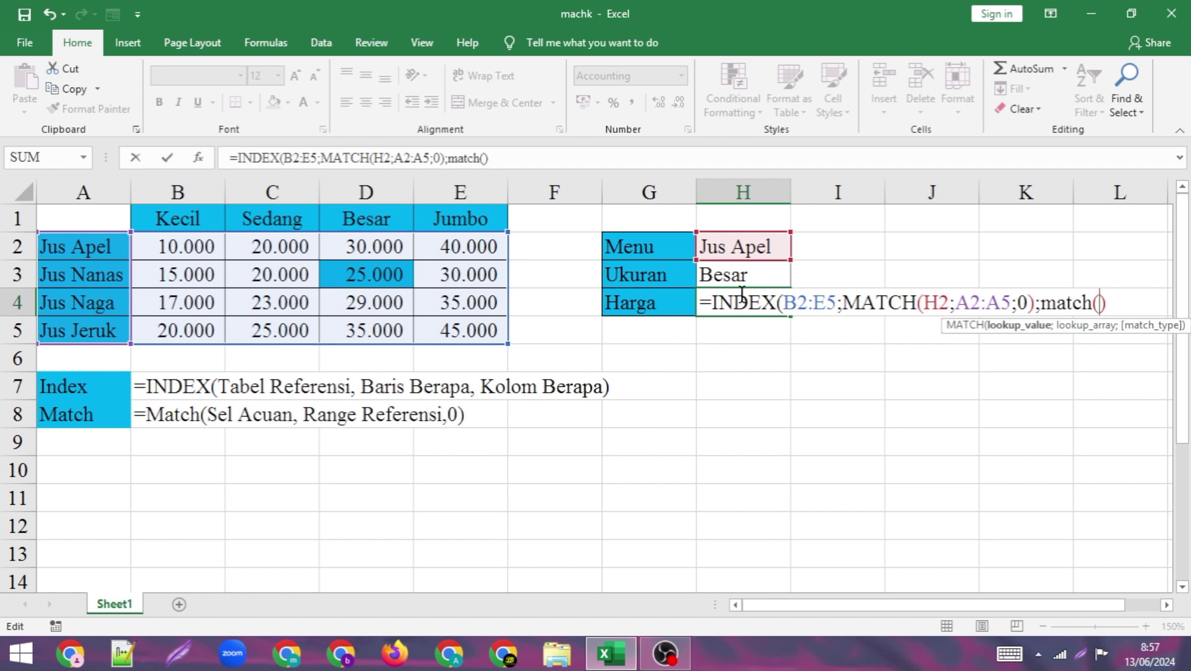
left_click(739, 274)
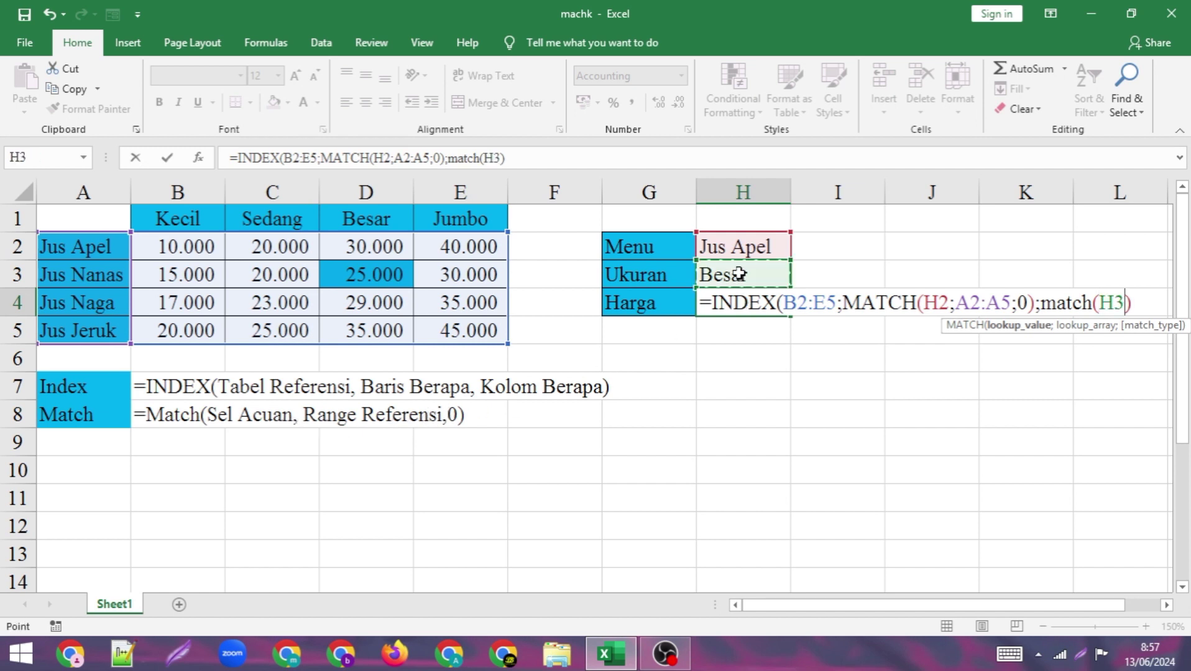
type(";")
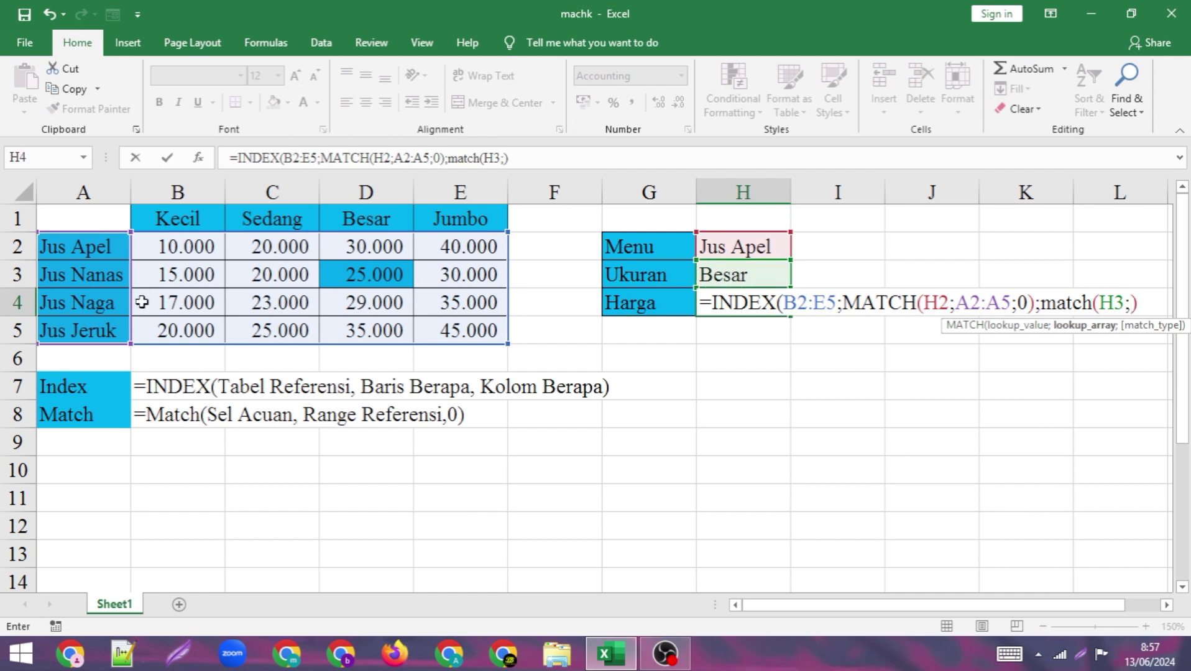
left_click_drag(160, 218, 448, 220)
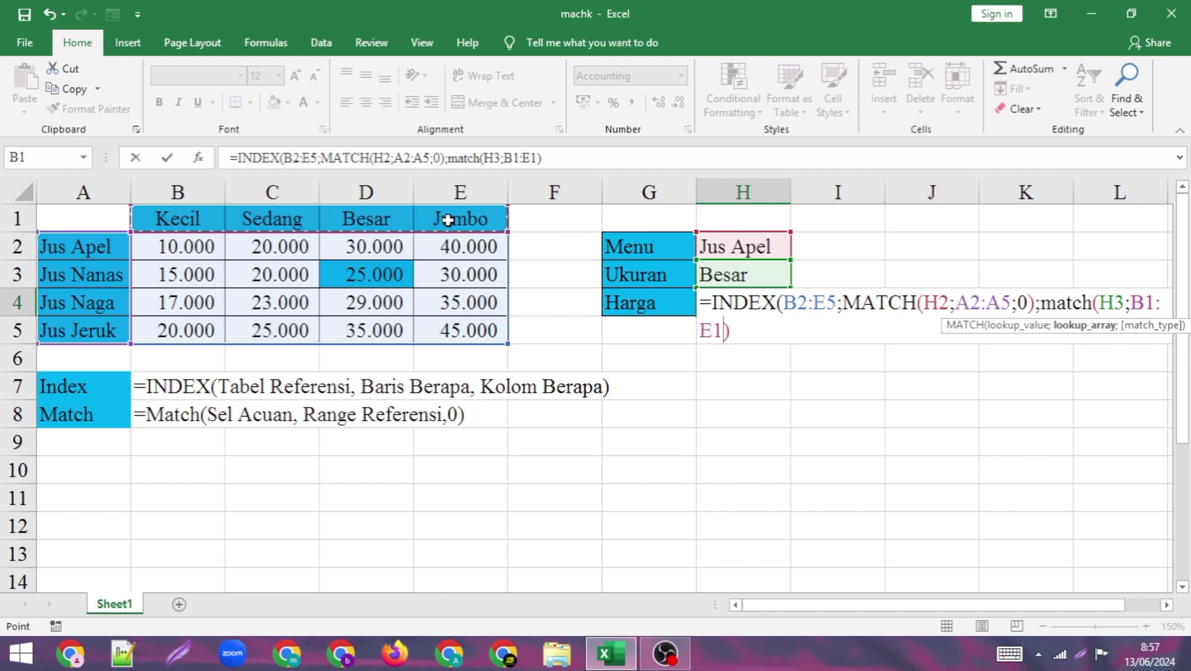
type(";")
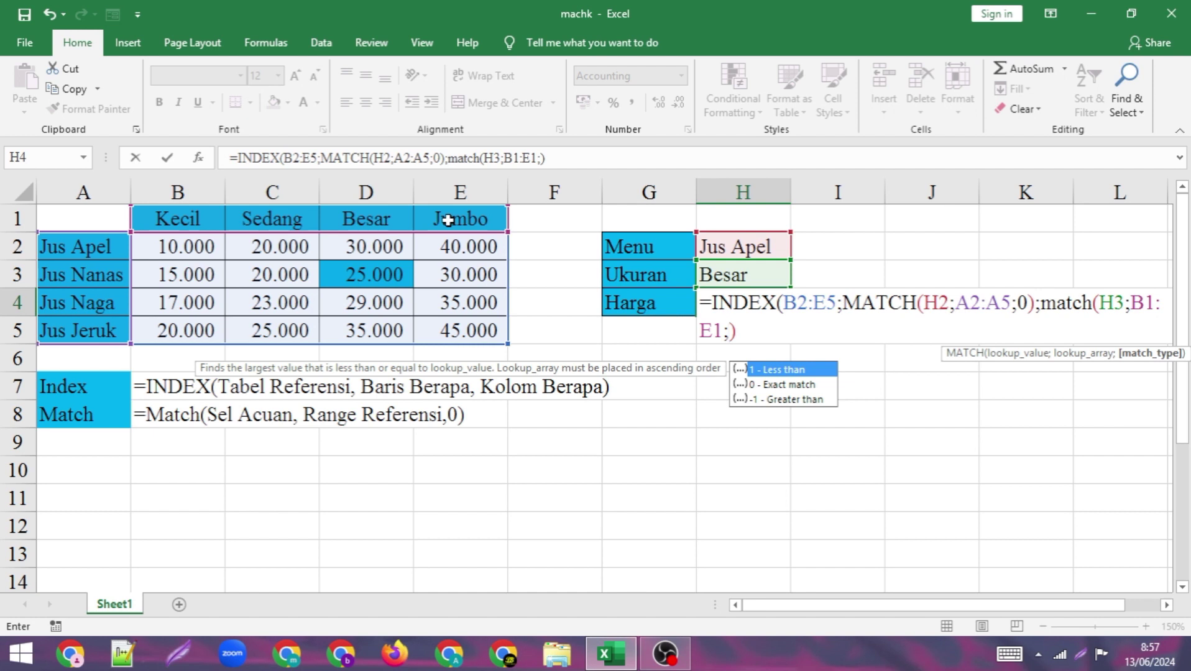
type("0")
type(")")
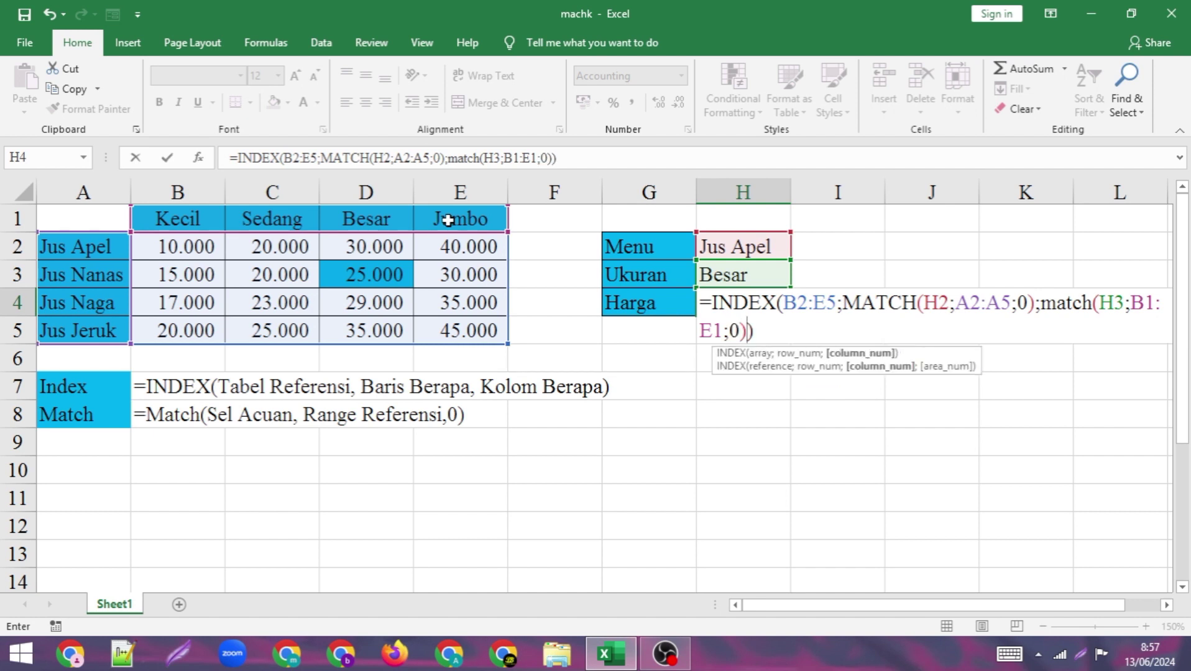
key("Return")
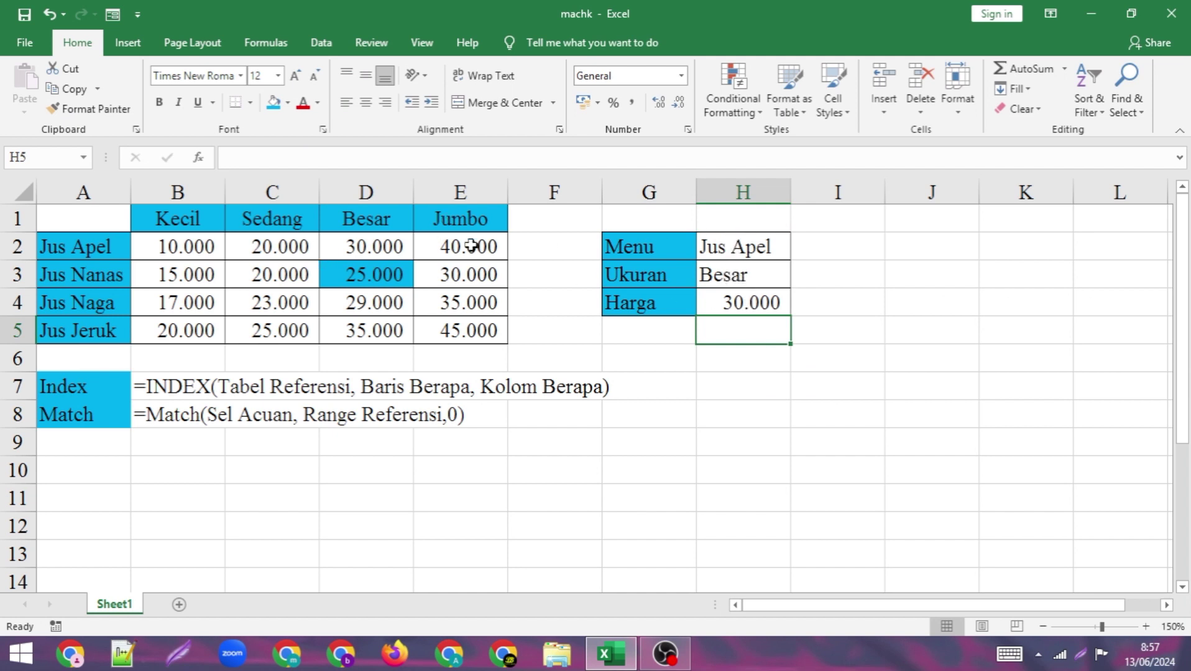
Set Ukuran to Jumbo (40.000), then Besar, ending on Kecil for 10.000
left_click(785, 277)
left_click(797, 281)
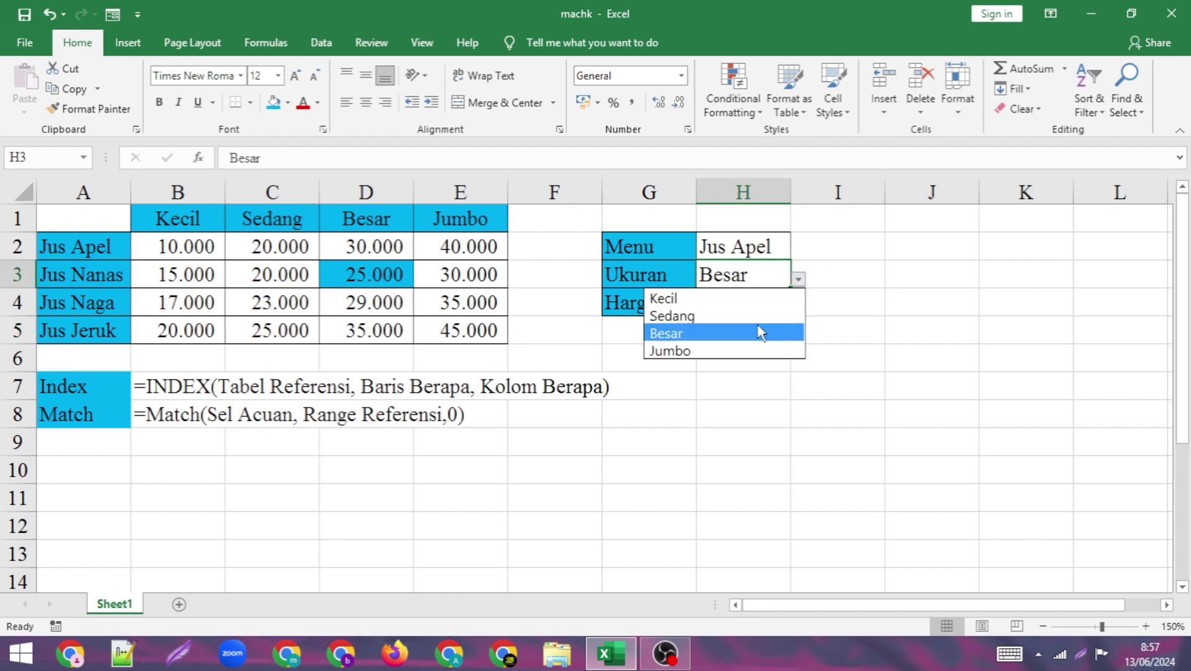
left_click(750, 350)
left_click(802, 281)
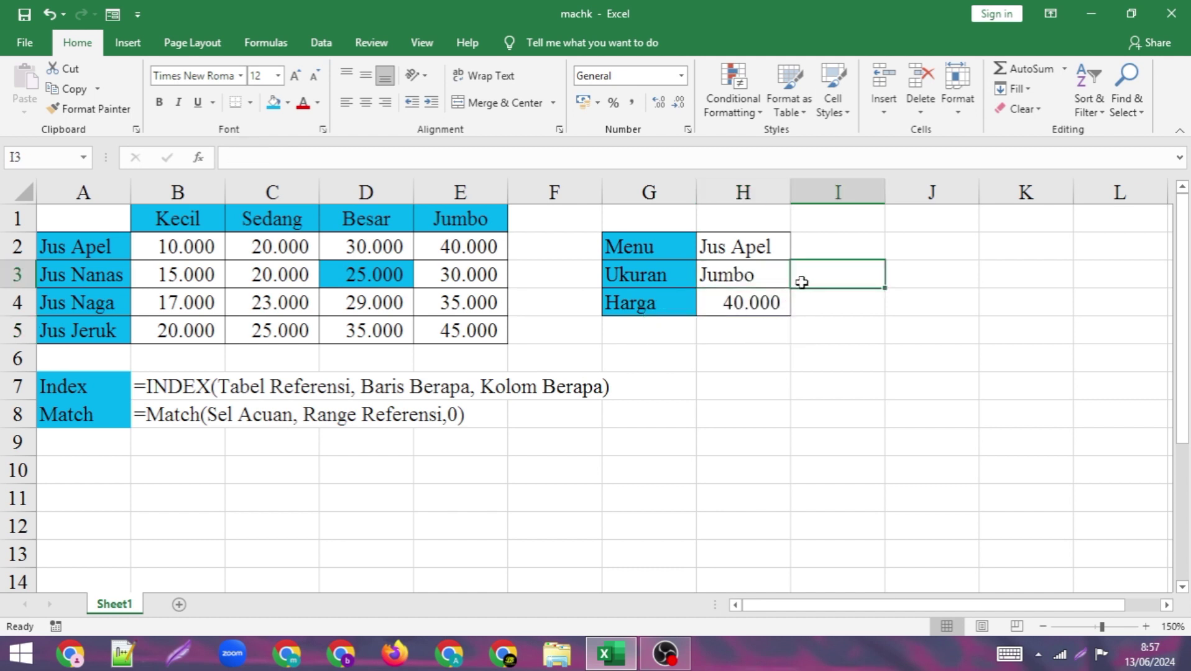
left_click(776, 280)
left_click(798, 280)
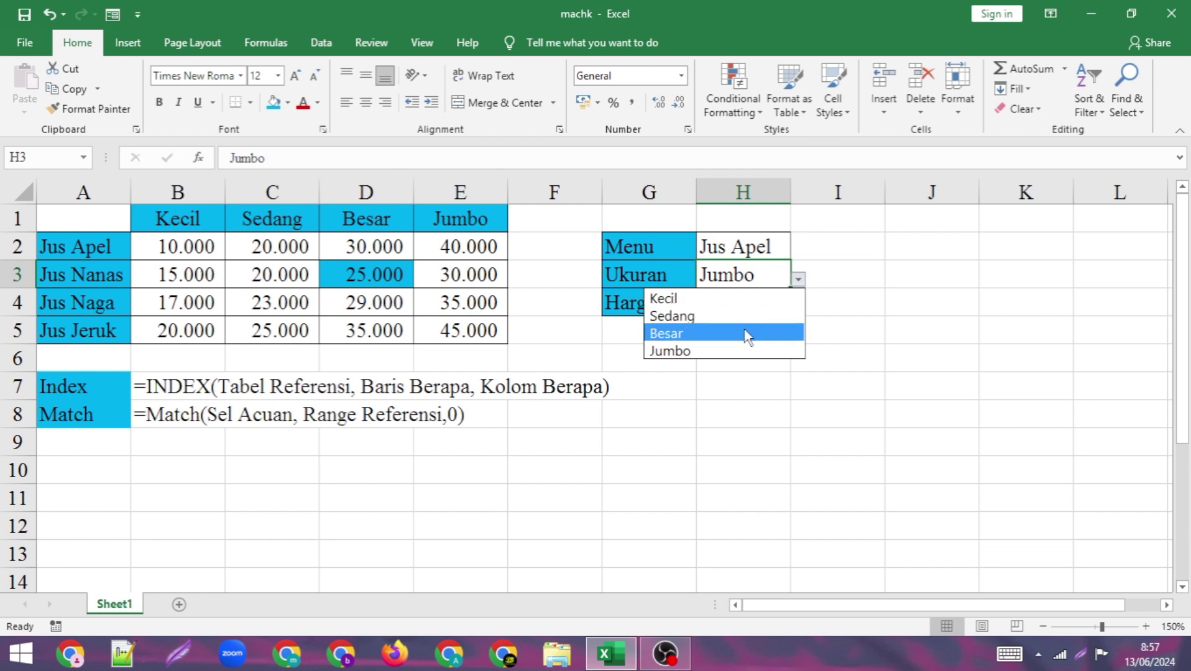
left_click(749, 333)
left_click(799, 280)
left_click(760, 299)
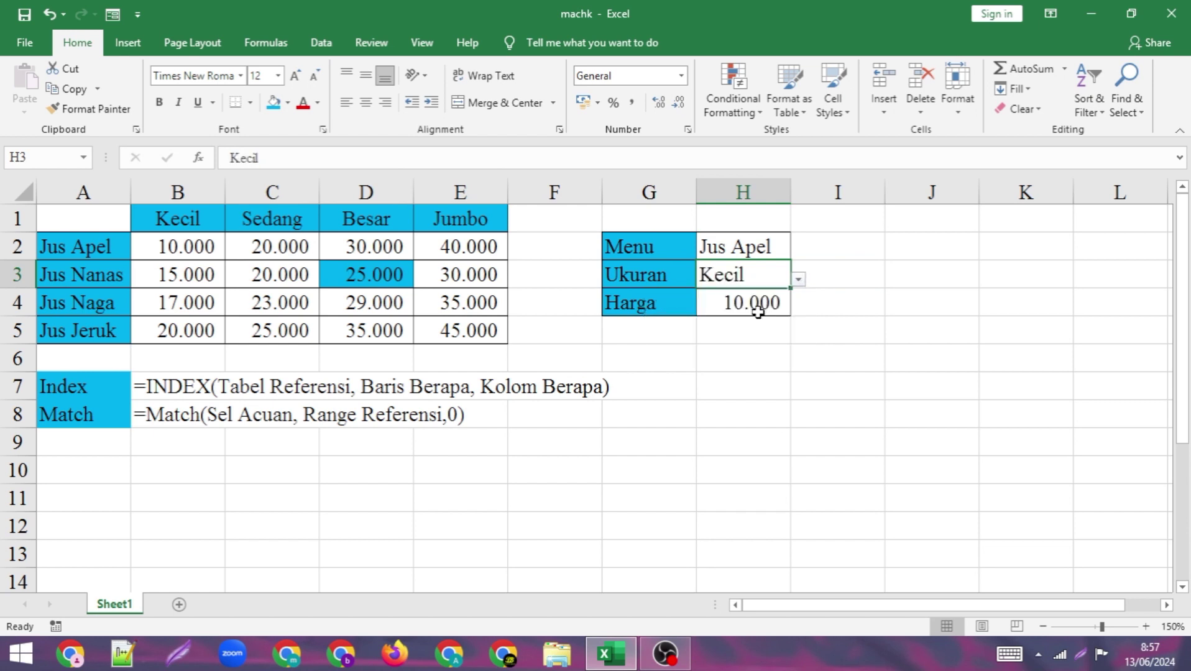